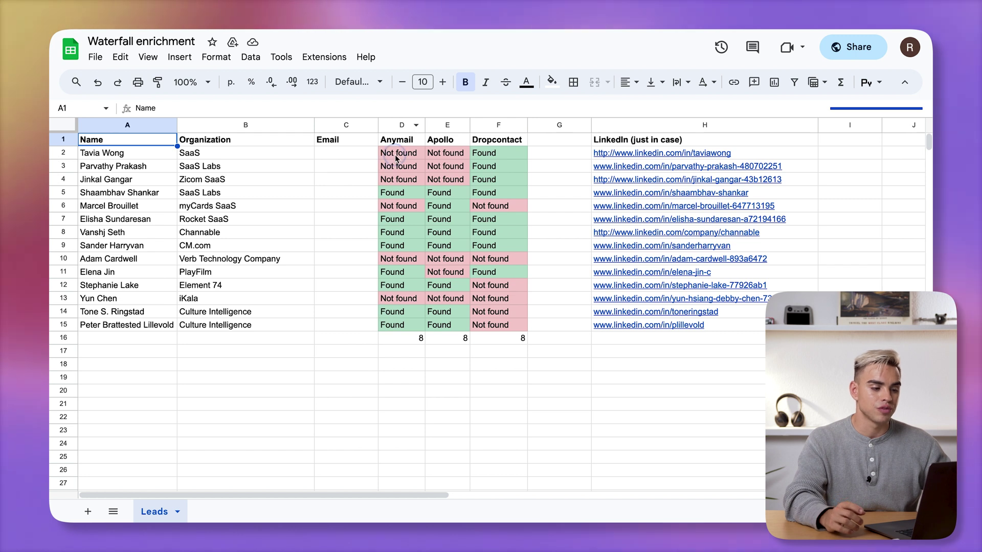
Select D2:D15 to review the Anymail results.
drag(397, 158, 393, 322)
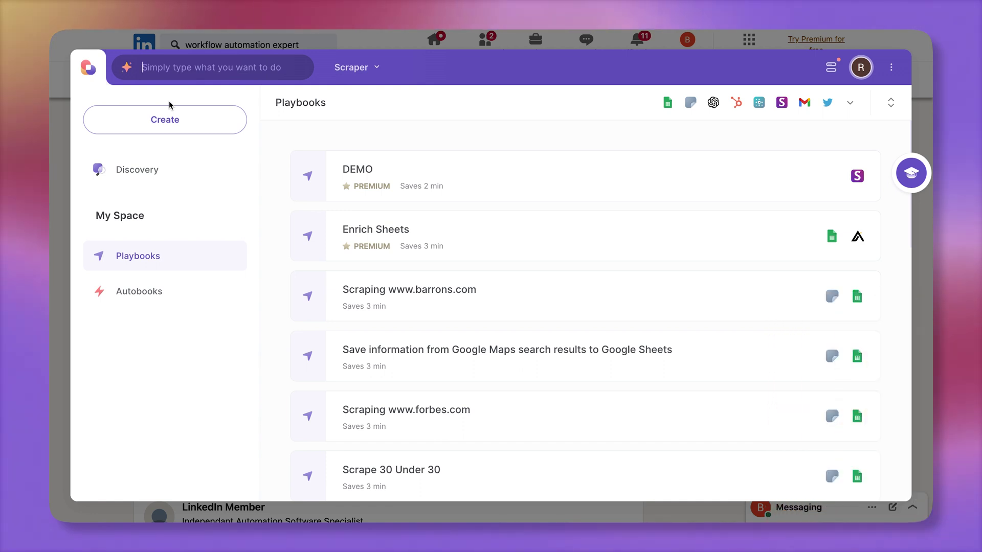
Have Bardeen's AI build a playbook from 'Scrape a list of linkedin profiles from search and add them to sheets'.
click(212, 67)
text(Scrape a list of l)
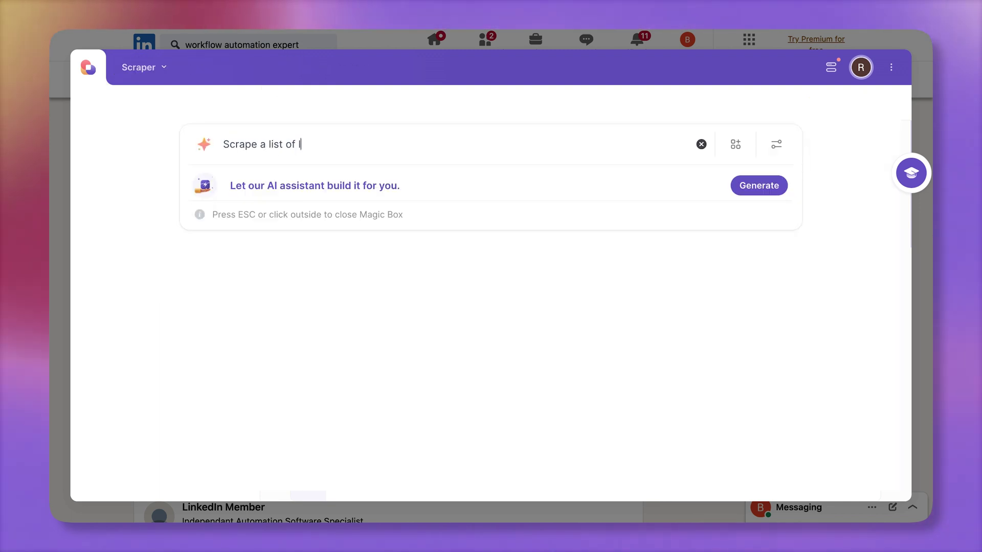
text(inkedin profiles for)
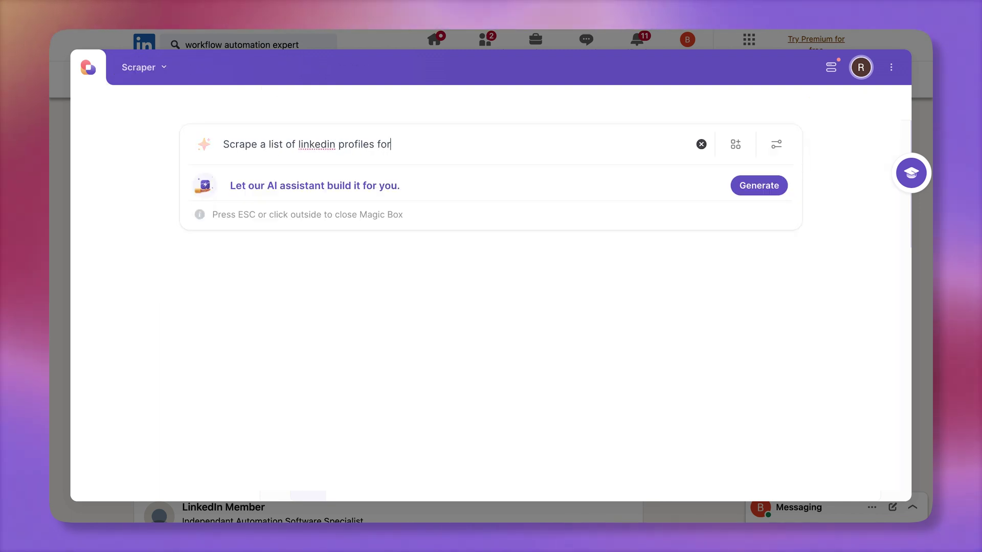
text( and add )
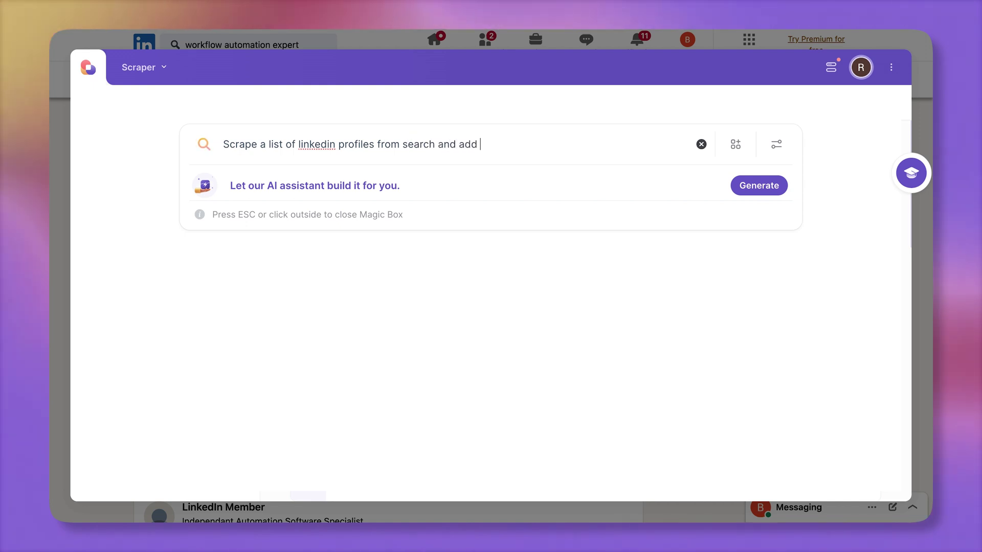
text(them to sheets)
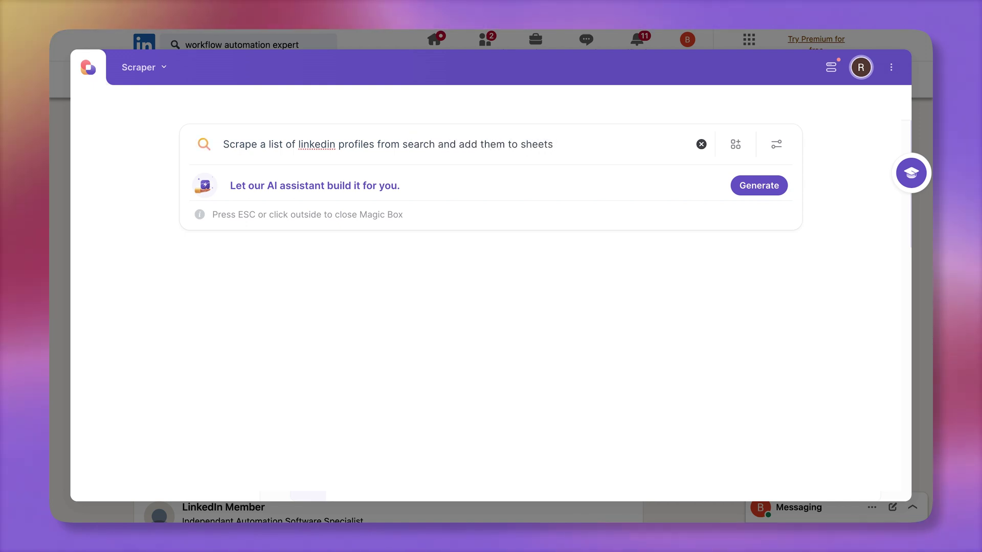
click(413, 183)
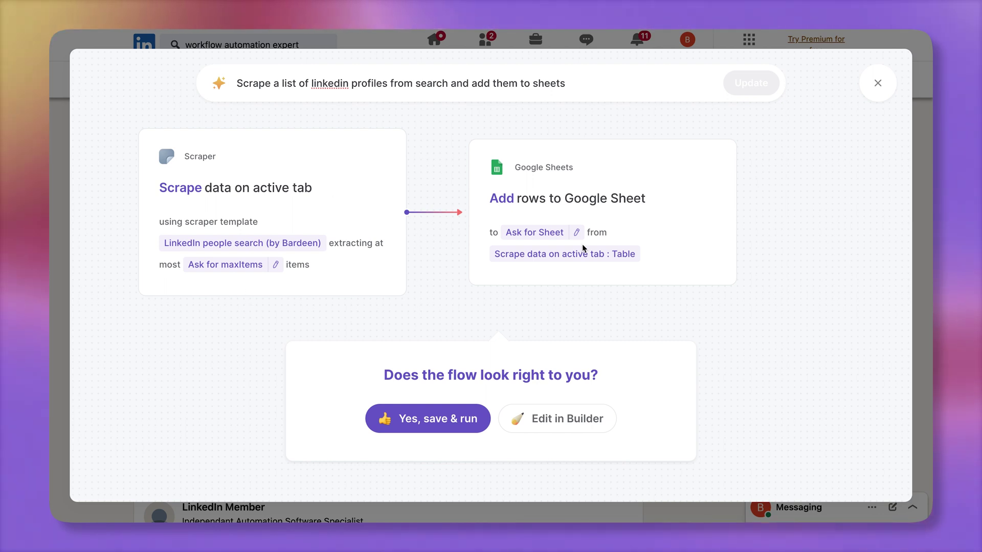
Save the generated playbook and set MaxItems to 20.
click(458, 426)
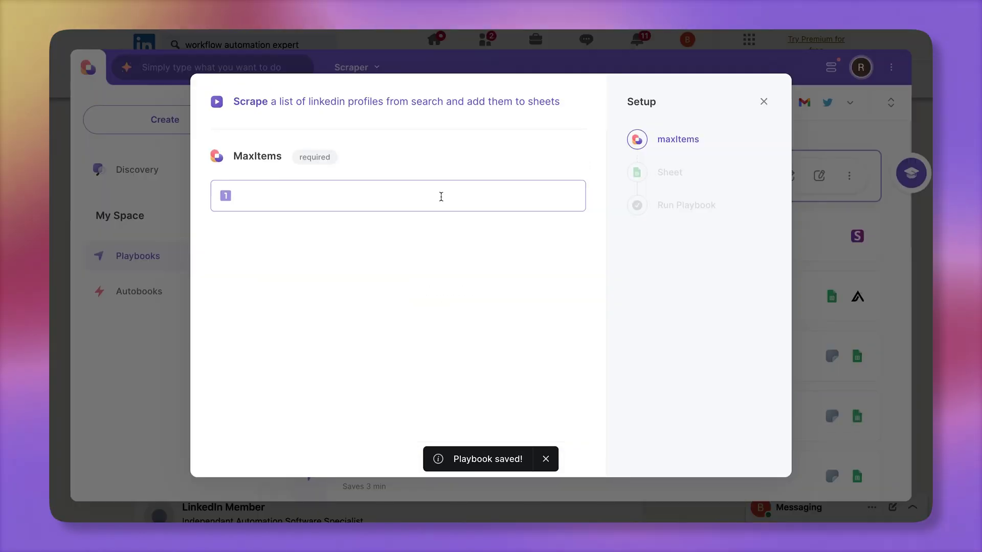
click(441, 200)
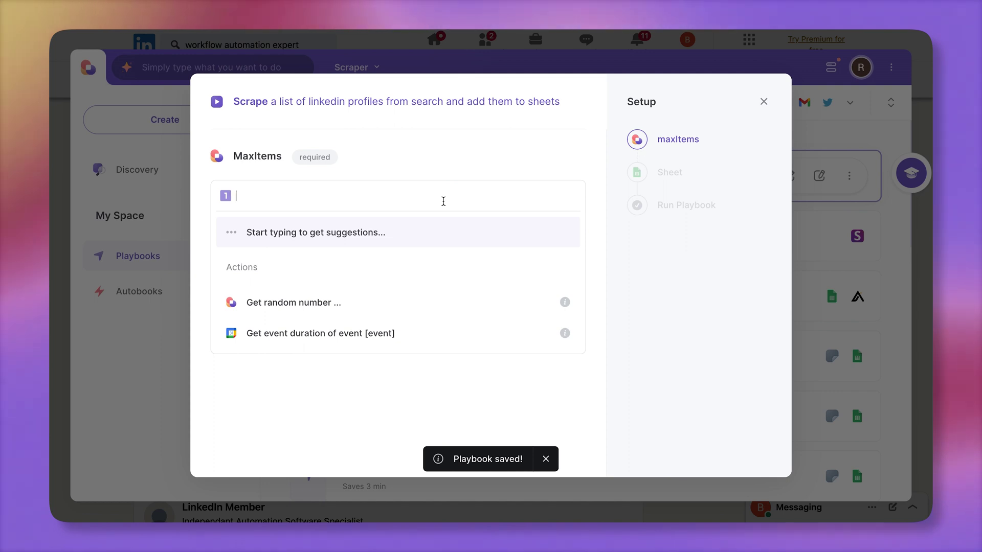
text(20)
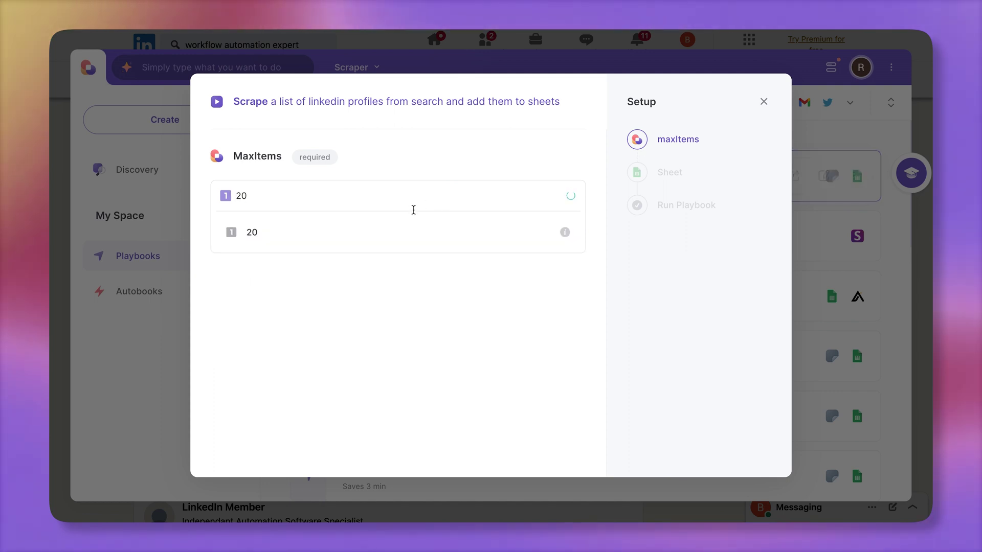
click(421, 225)
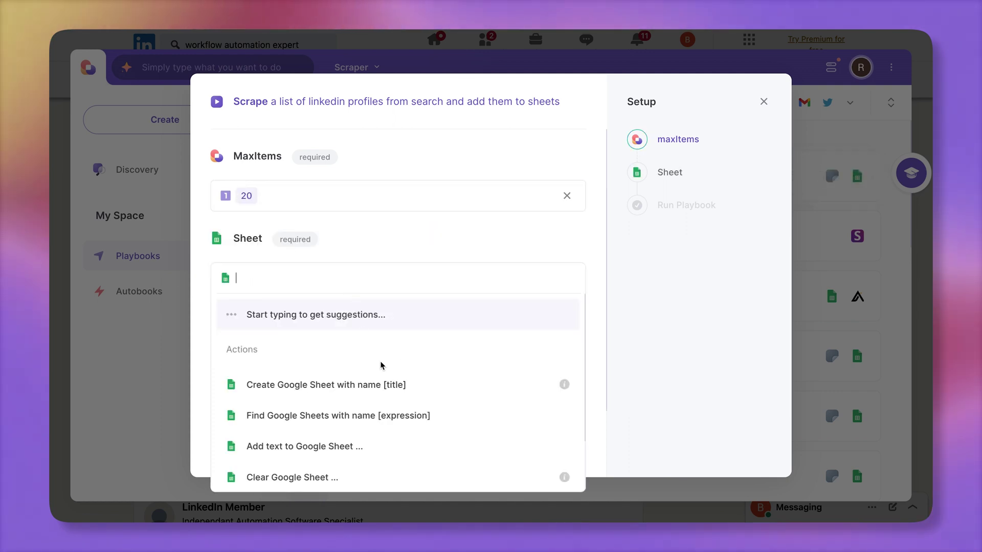
Output to a new Google Sheet named 'Workflow Automation Expert' and run the playbook.
scroll(400, 388, down, 3)
click(407, 388)
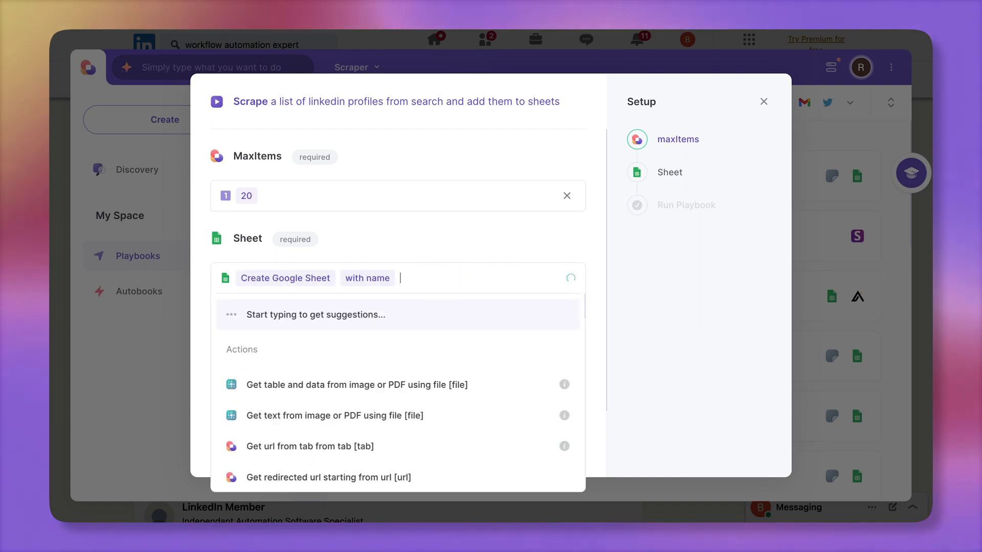
text(Workflow Automatio)
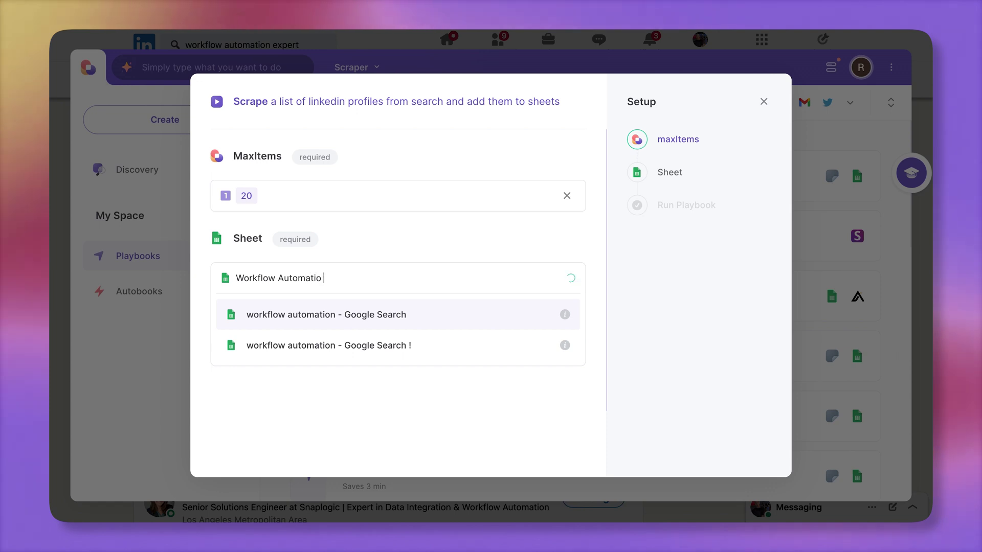
text(n Expert)
click(465, 316)
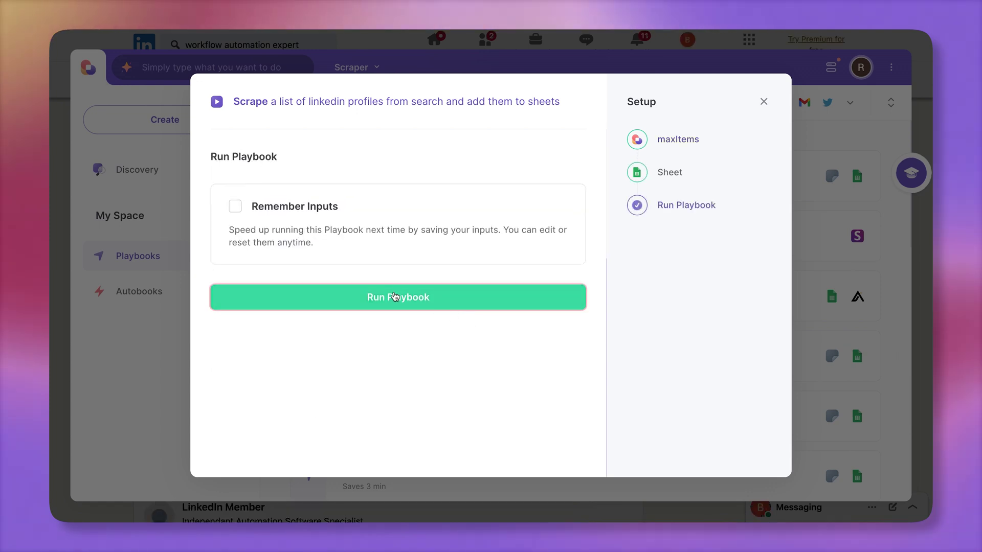
click(396, 297)
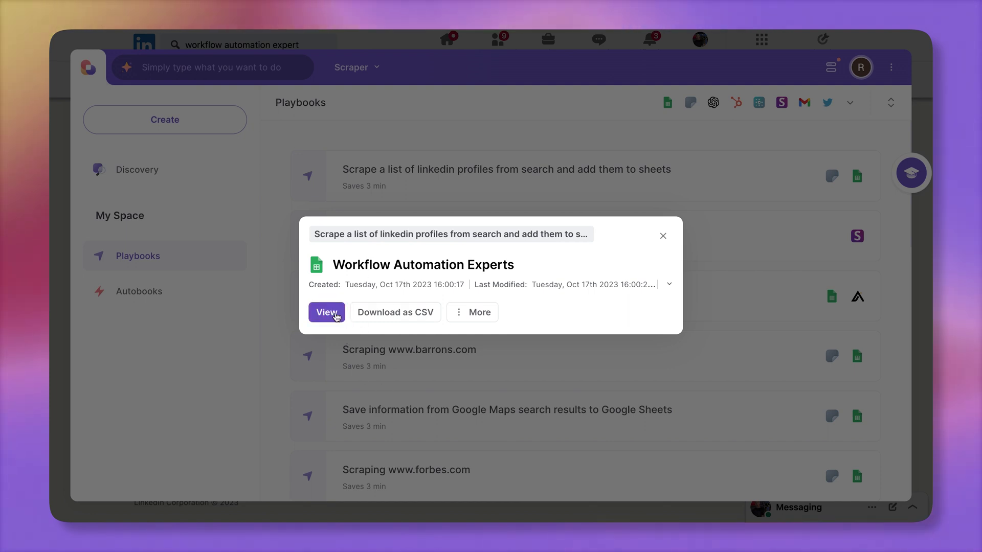
Open the resulting Workflow Automation Experts sheet from the completed-run popup.
click(326, 313)
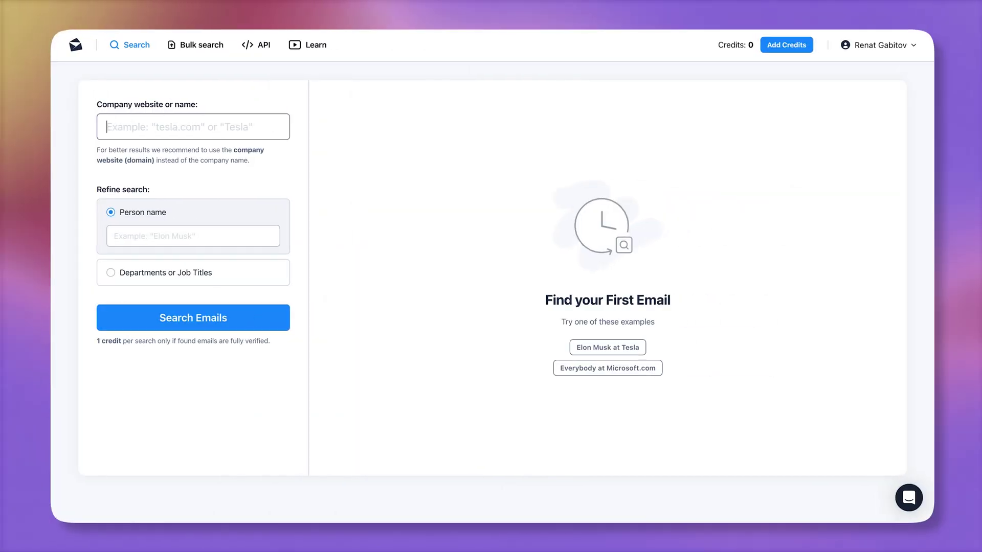
Upload 'Workflow Automation Experts - Leads List.csv' as a new bulk search and process it.
click(201, 51)
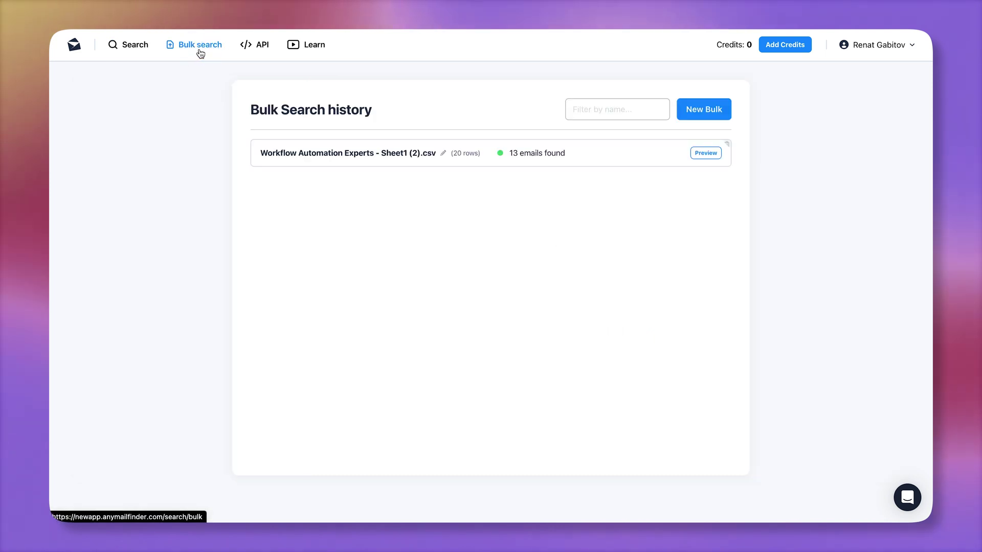
click(687, 108)
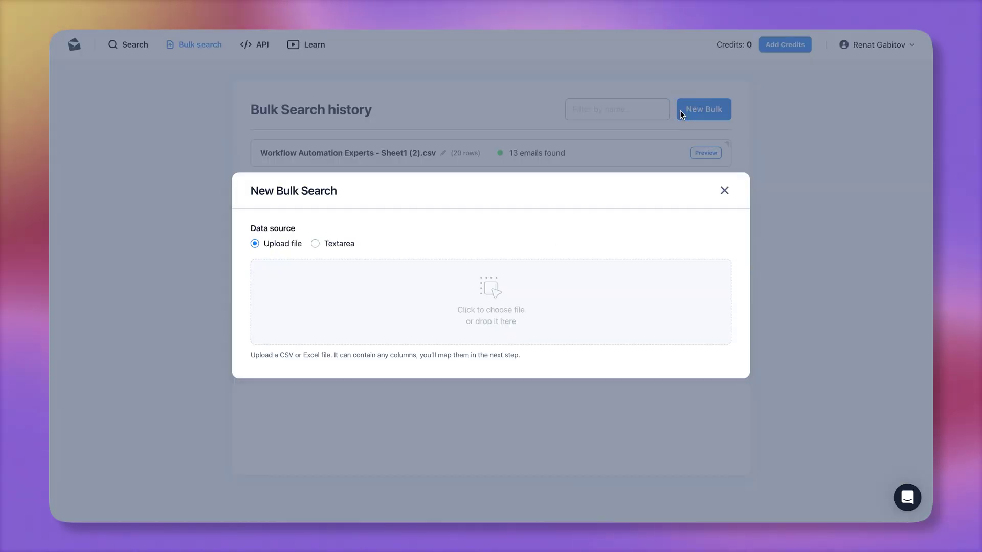
click(532, 301)
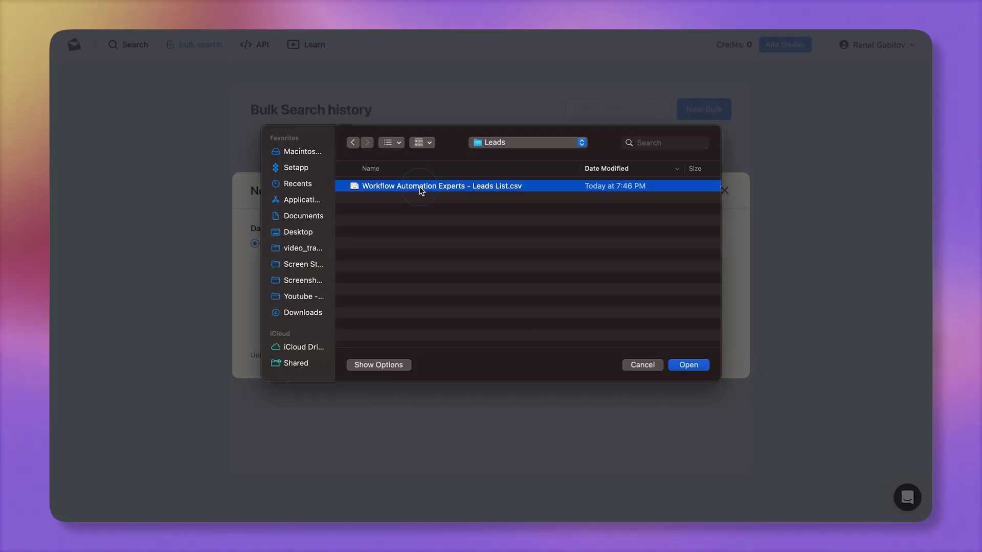
double_click(420, 190)
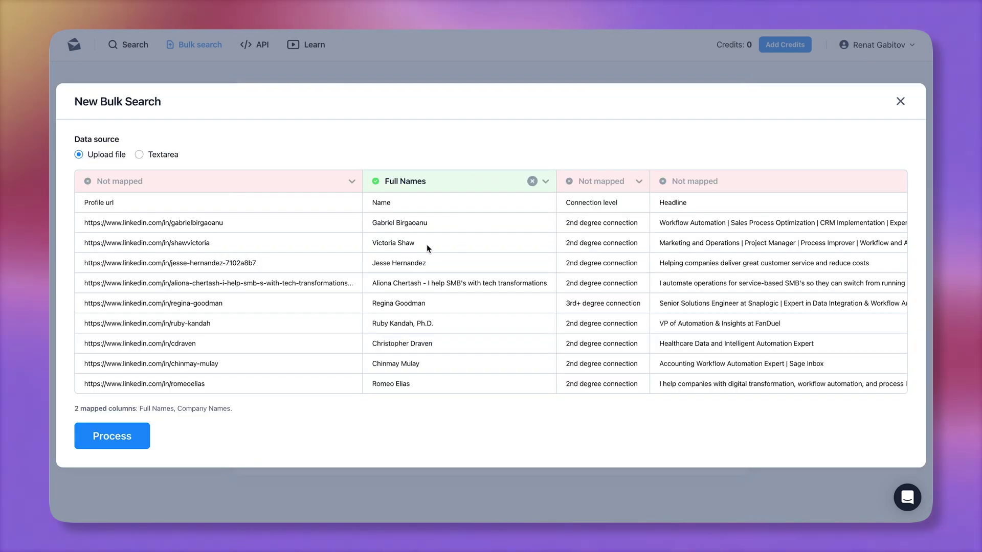
scroll(523, 198, right, 5)
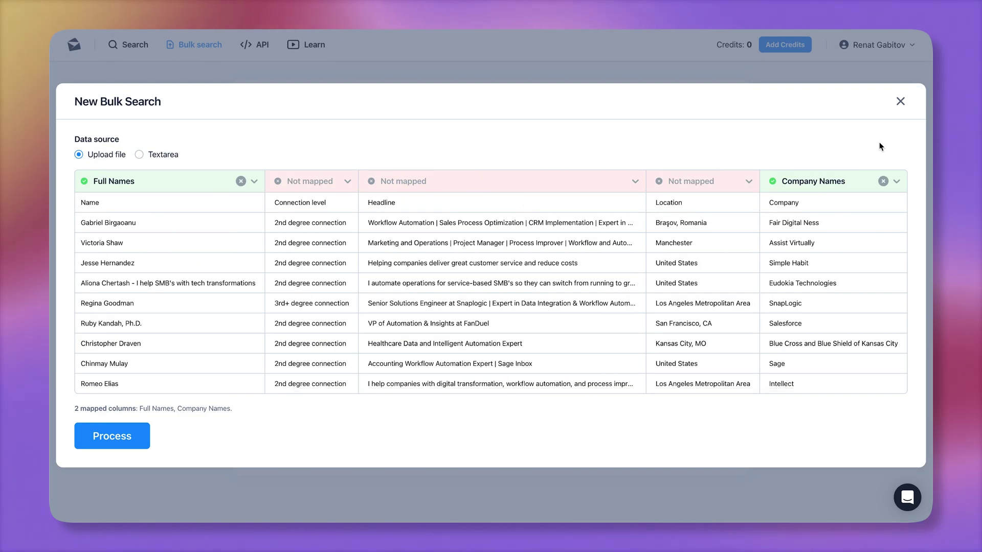
click(129, 441)
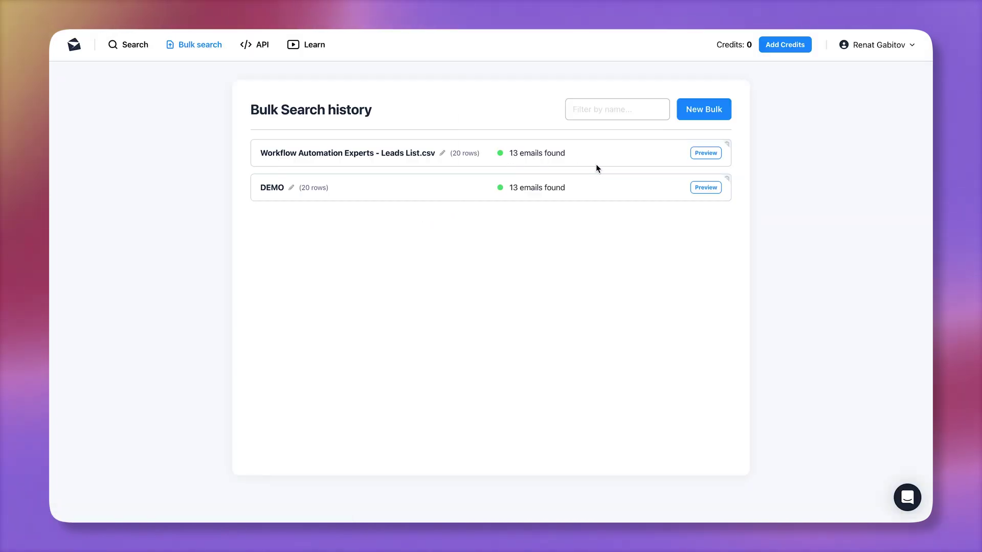
Preview the Leads List results, highlighting the 6 fully verified emails and 6-credit cost.
click(702, 156)
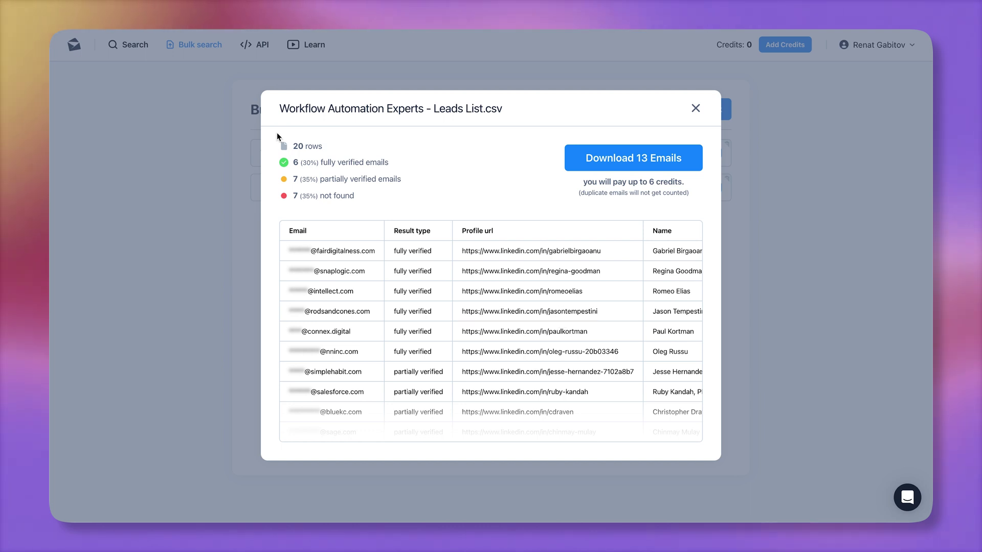
drag(376, 163, 403, 168)
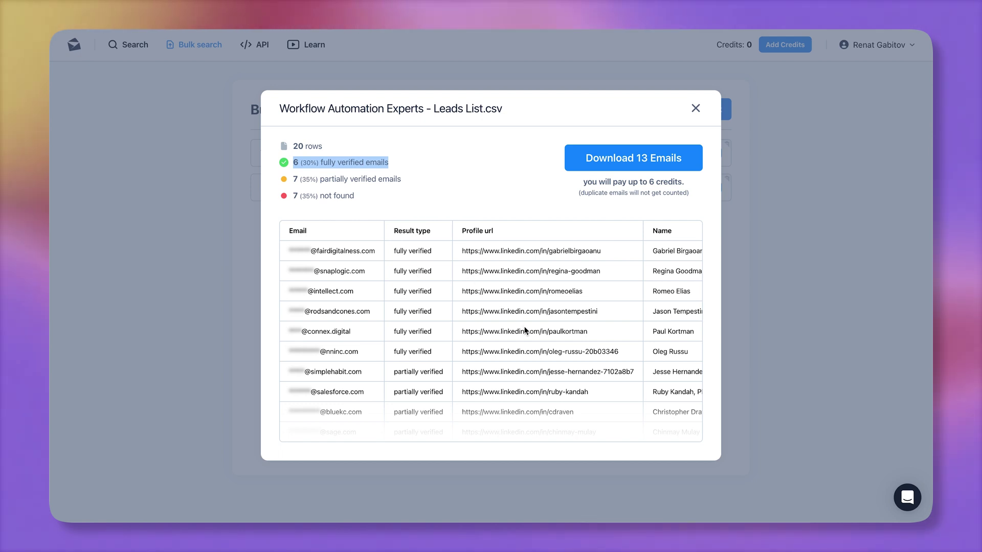
drag(685, 183, 648, 183)
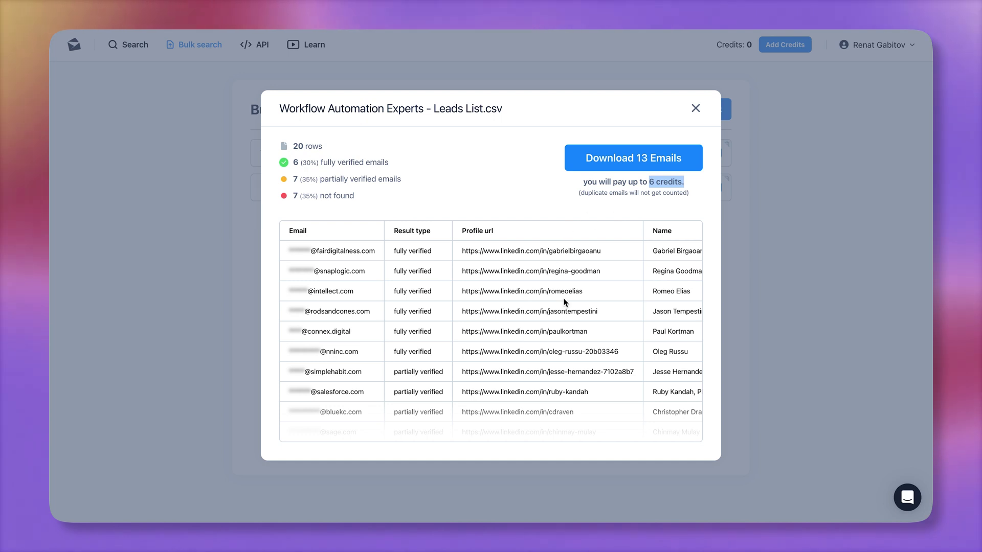
Attempt downloading the 13 emails, dismiss the credits notice, and select the results table.
click(600, 161)
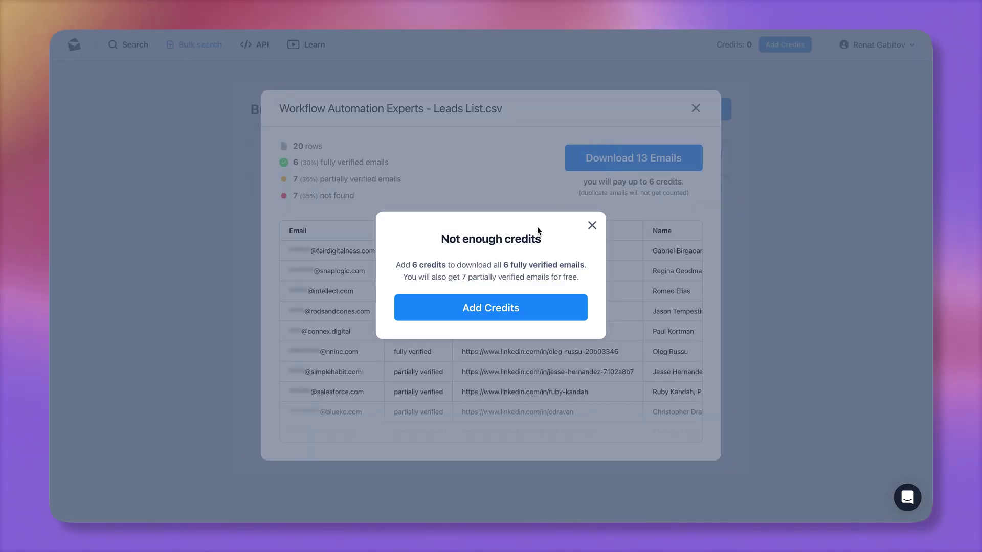
click(592, 227)
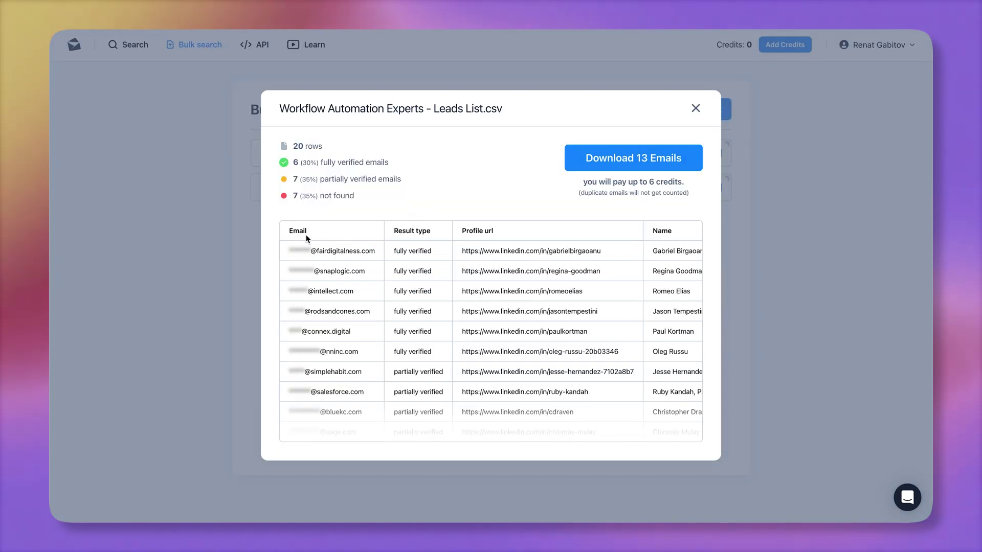
drag(307, 239, 673, 438)
click(680, 447)
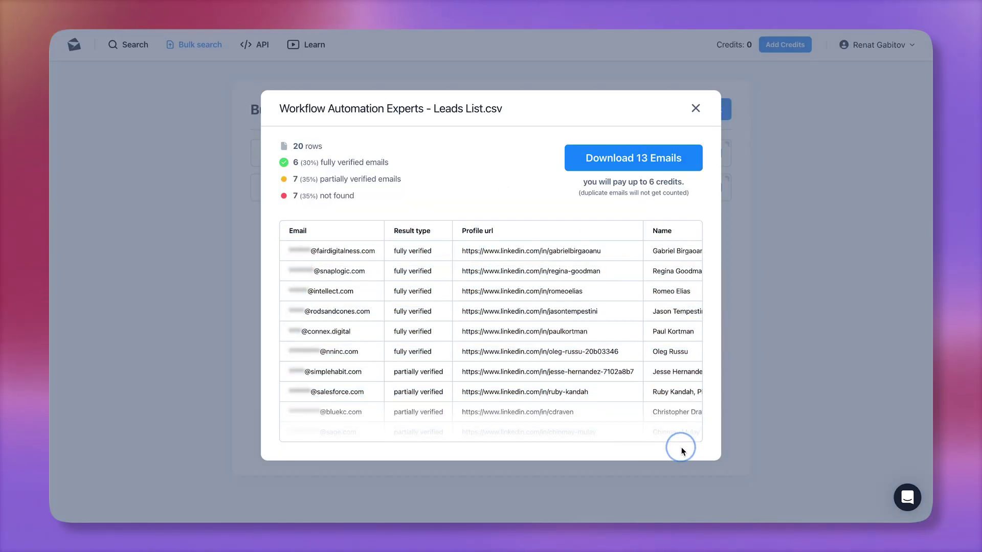
key(super+a)
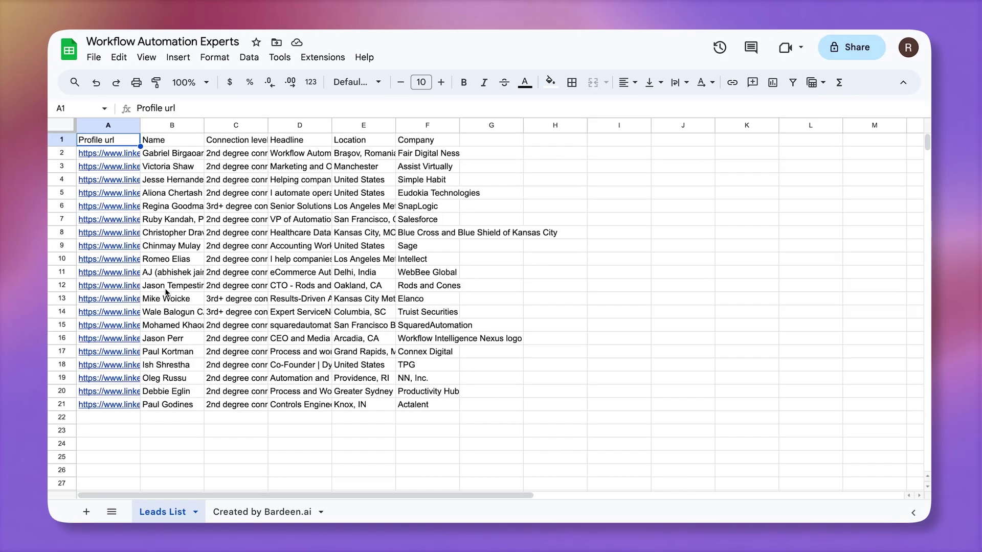
Add a new tab named 'Any Mail' and paste the email results into it.
click(86, 512)
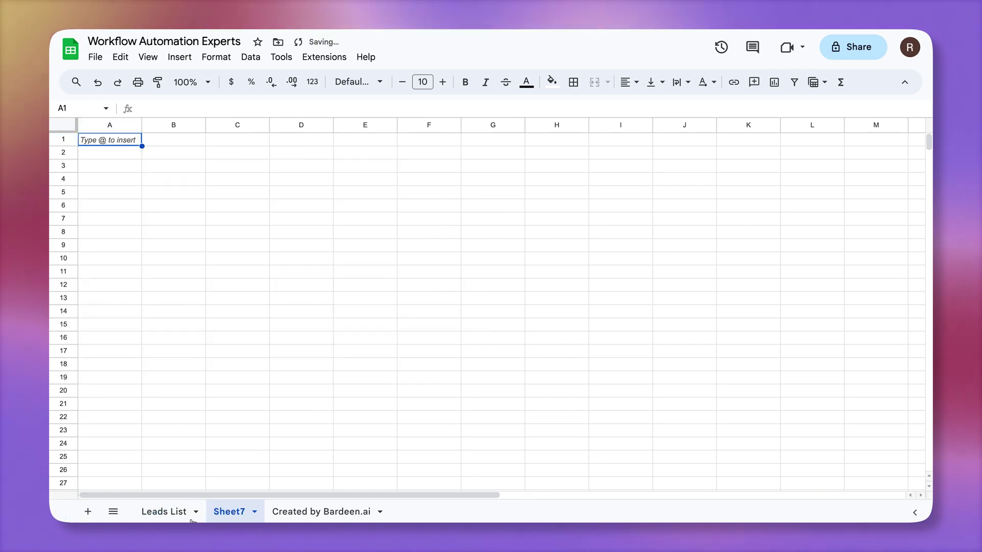
double_click(236, 514)
text(Any Ma)
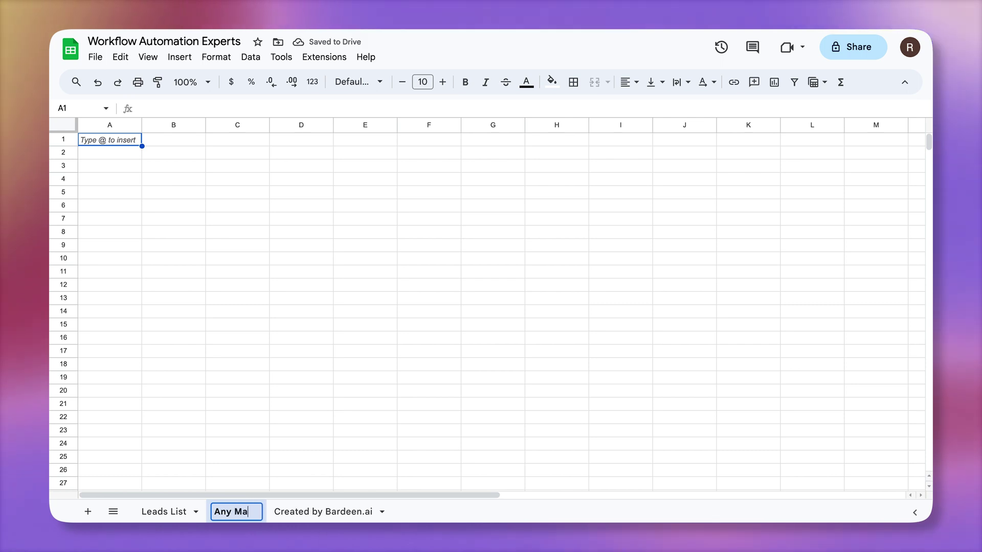
text(il)
key(Return)
key(ctrl+v)
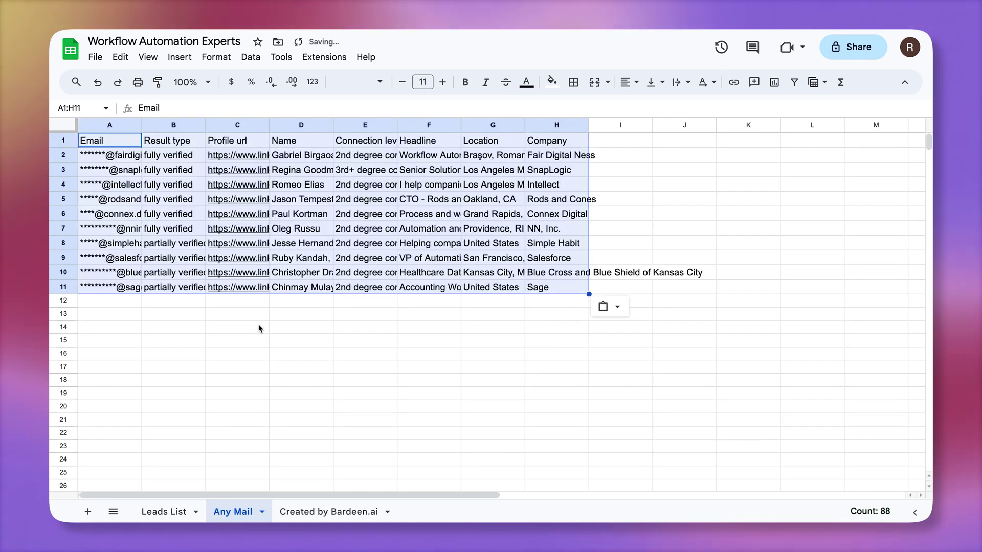
Freeze the header row on Any Mail and review the emails in A2:A11.
click(148, 57)
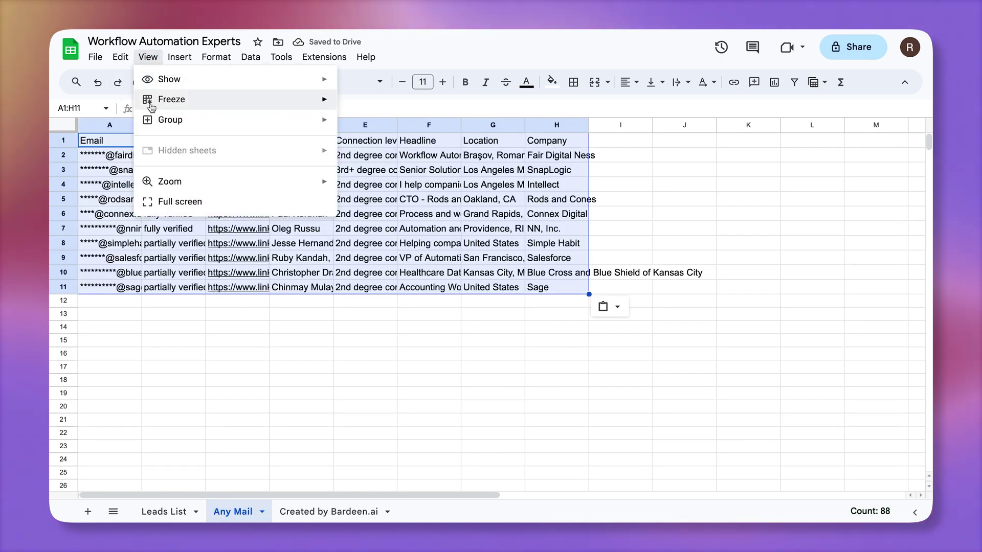
mouse_move(151, 105)
click(450, 127)
click(191, 313)
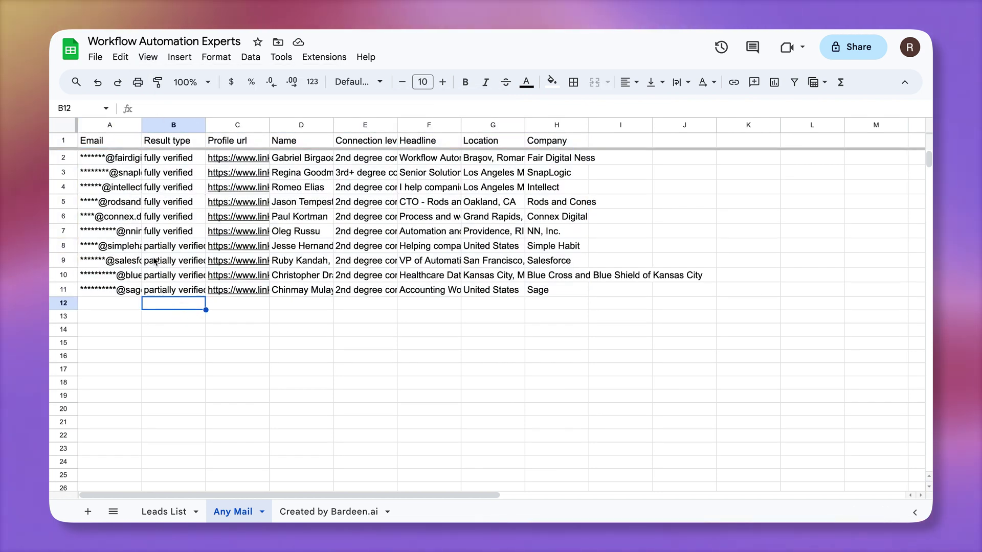
drag(110, 157, 125, 293)
click(189, 403)
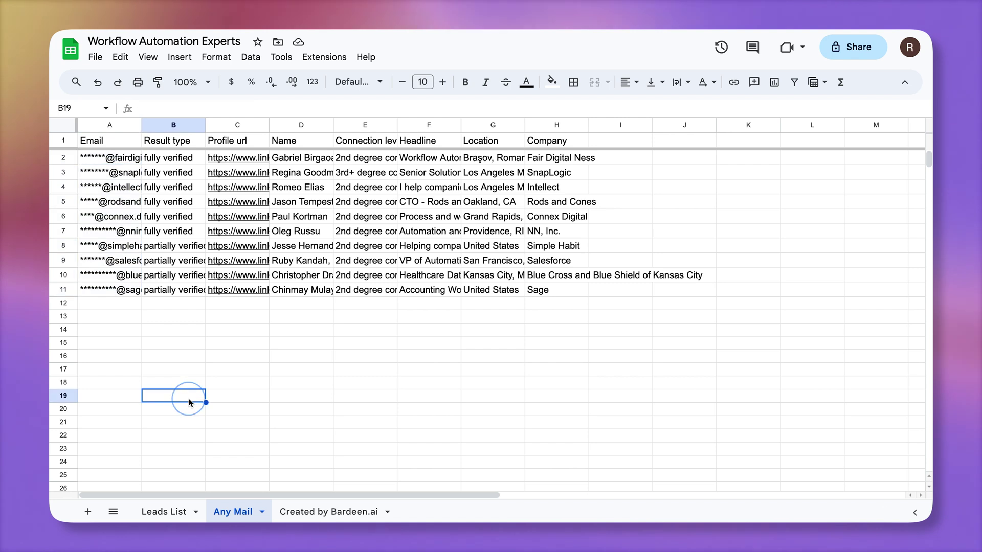
Freeze the first row of the Leads List sheet.
click(159, 514)
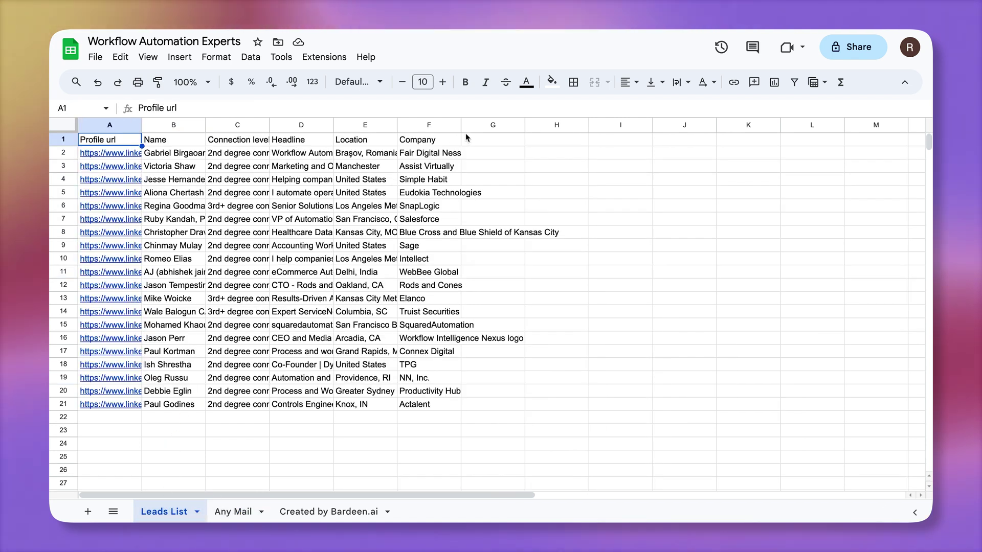
click(149, 57)
mouse_move(169, 99)
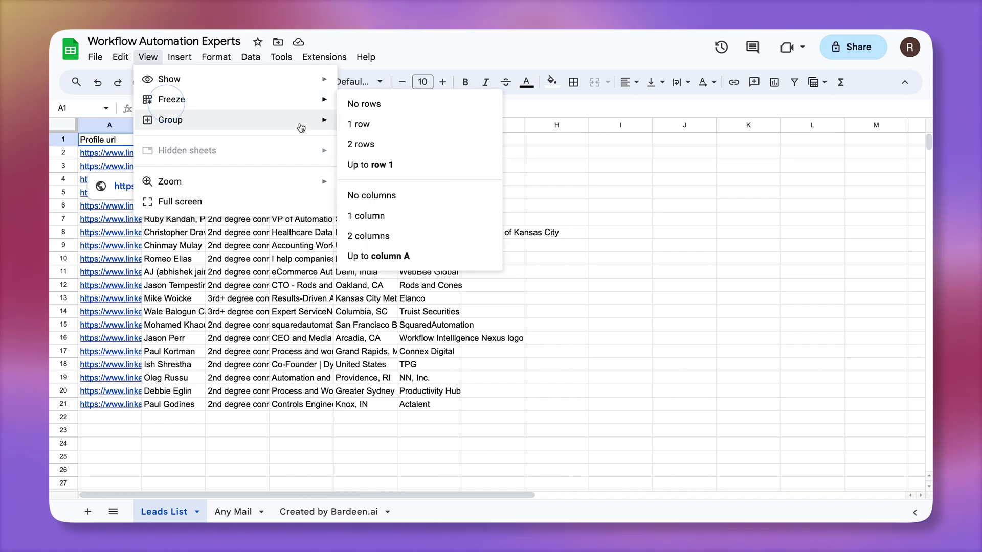
click(361, 122)
click(493, 139)
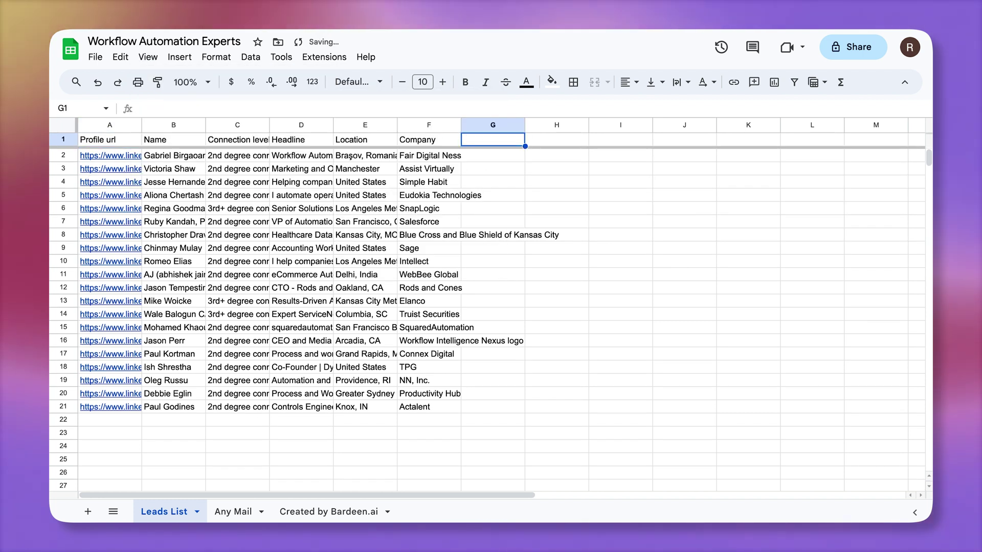
Title G1 'Enriched' and start an IF(ISNA(VLOOKUP)) formula in G2 using A2.
text(Enriche)
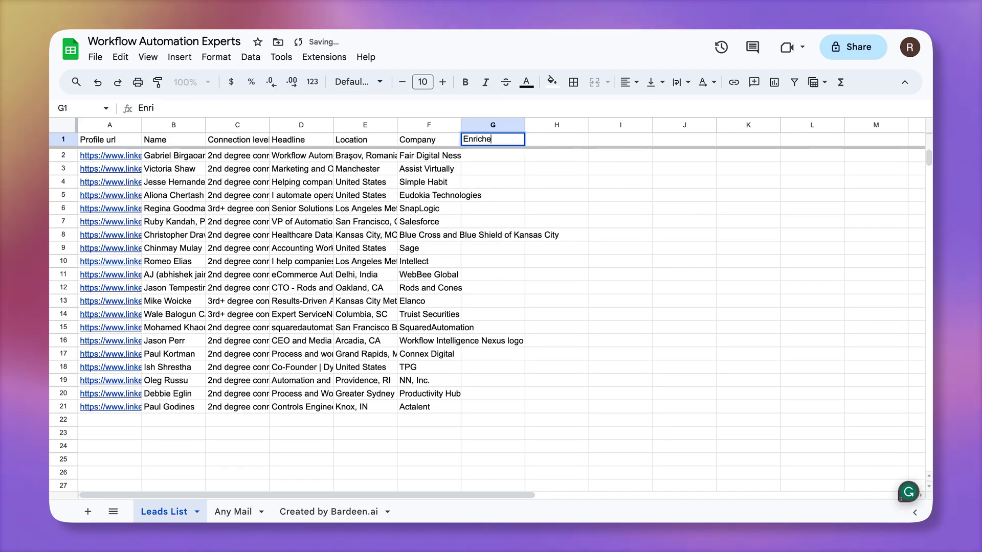
text(d)
click(500, 156)
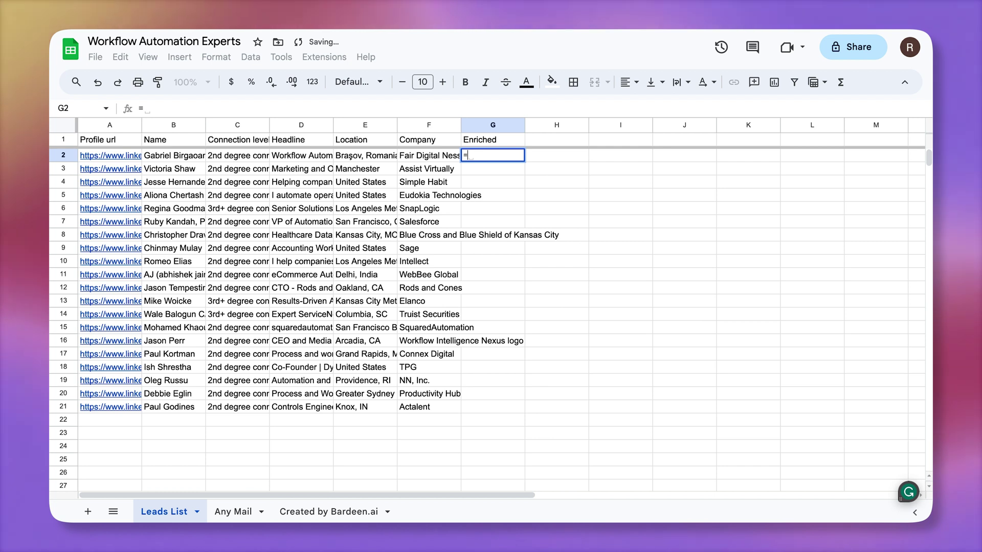
text(IF(ISNA(VLOOKUP( , 'Sheet2'!A:A, 1, FALSE)), "False", "True"))
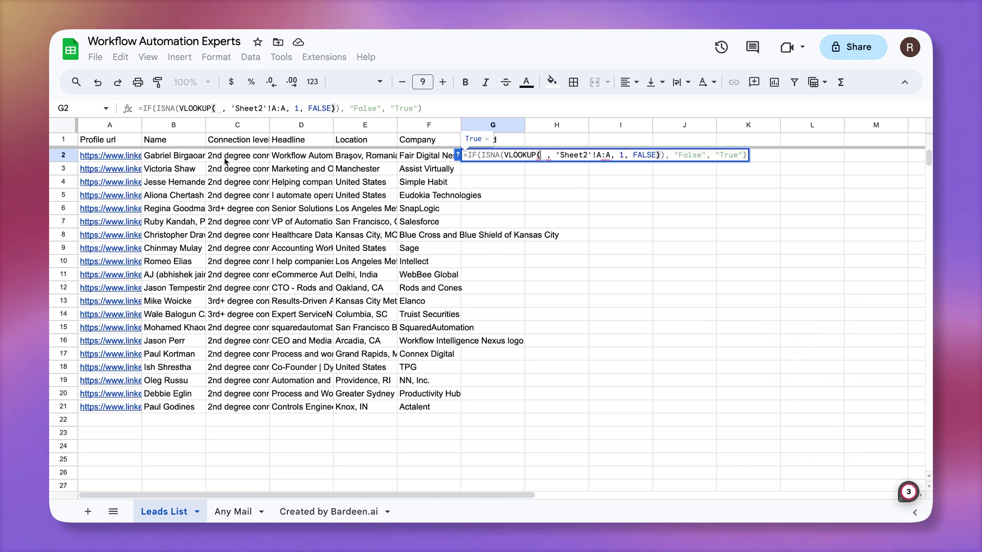
click(93, 155)
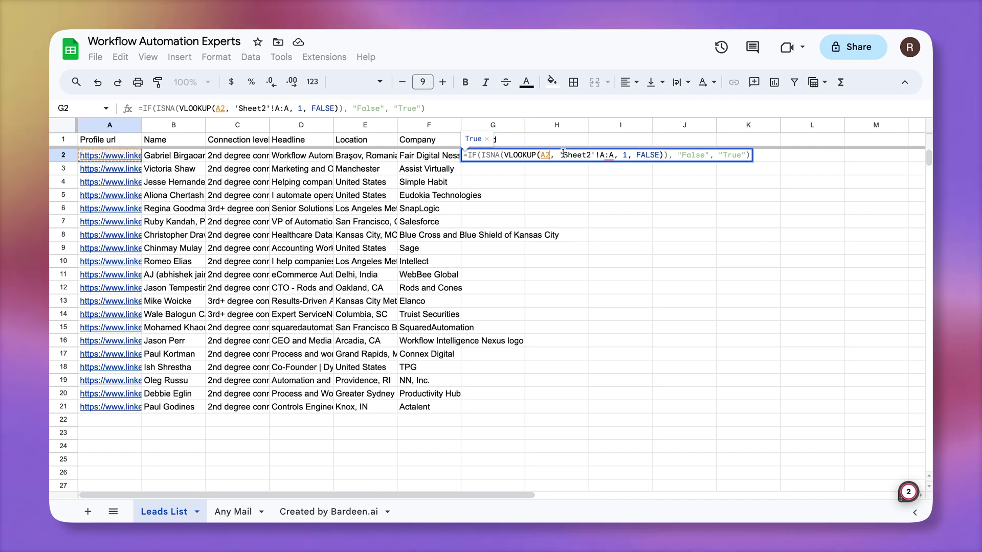
drag(585, 155, 616, 155)
key(BackSpace)
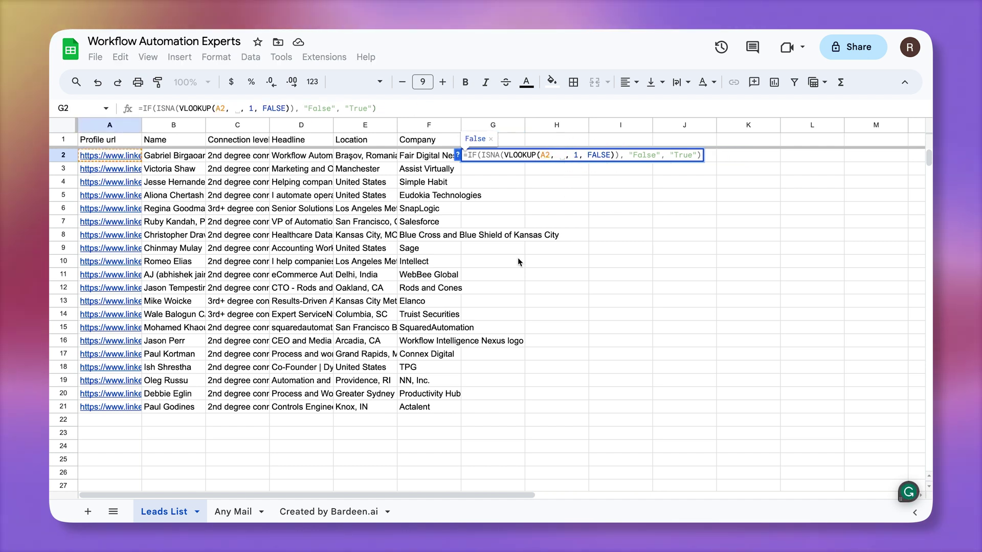
Point the lookup at 'Any Mail'!C2:C11, commit, and fill down to G21.
click(236, 512)
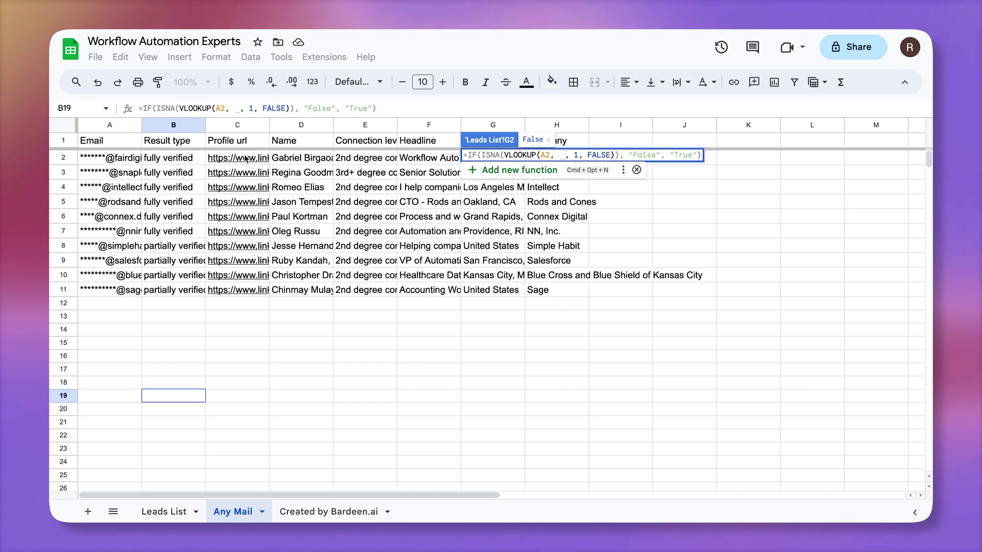
drag(245, 161, 238, 290)
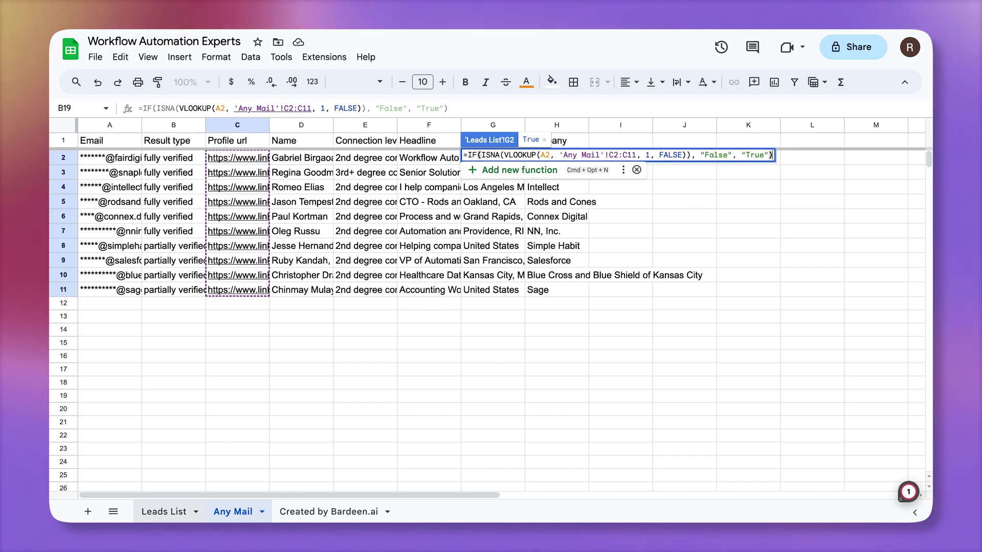
key(Return)
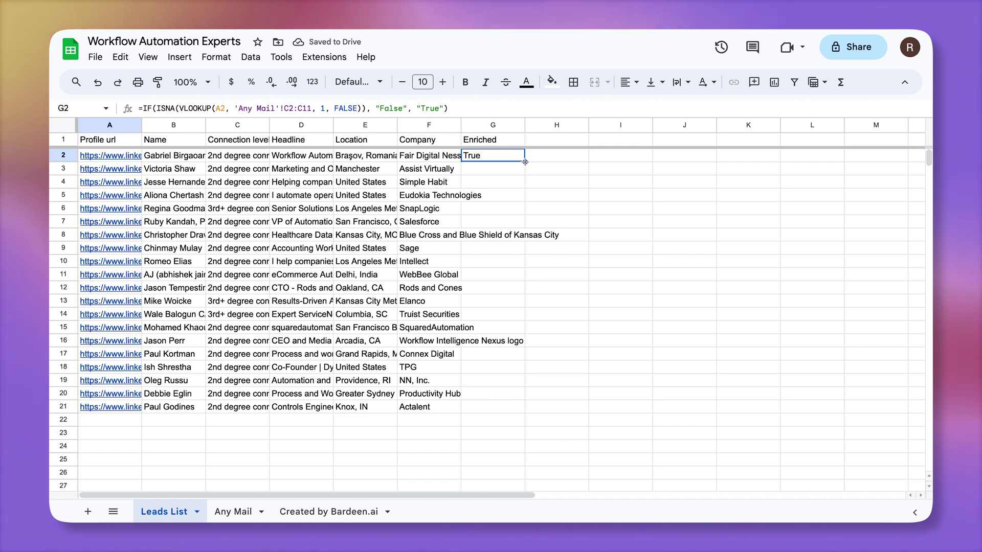
drag(521, 411, 522, 412)
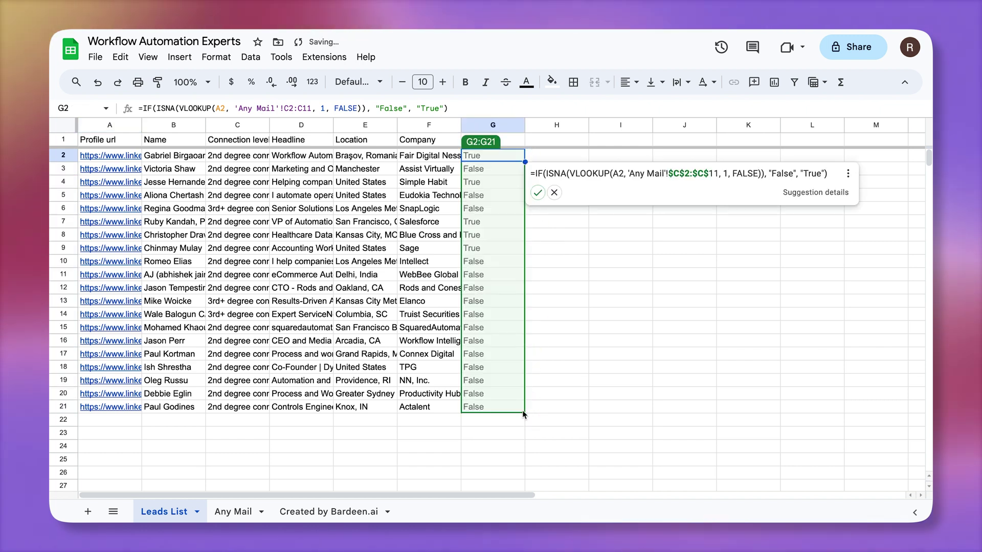
Accept the autofill, add a filter on column G, and show only True rows.
click(535, 192)
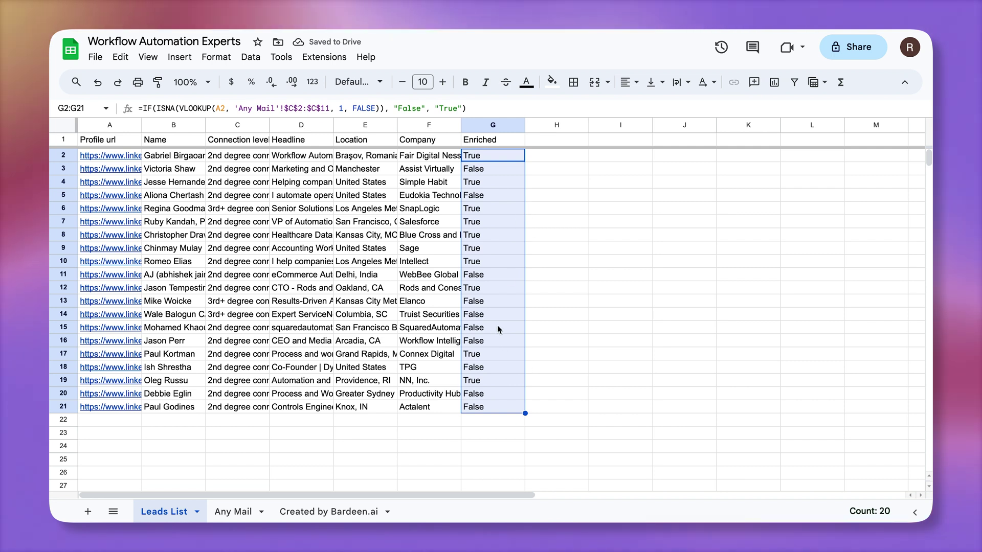
click(474, 128)
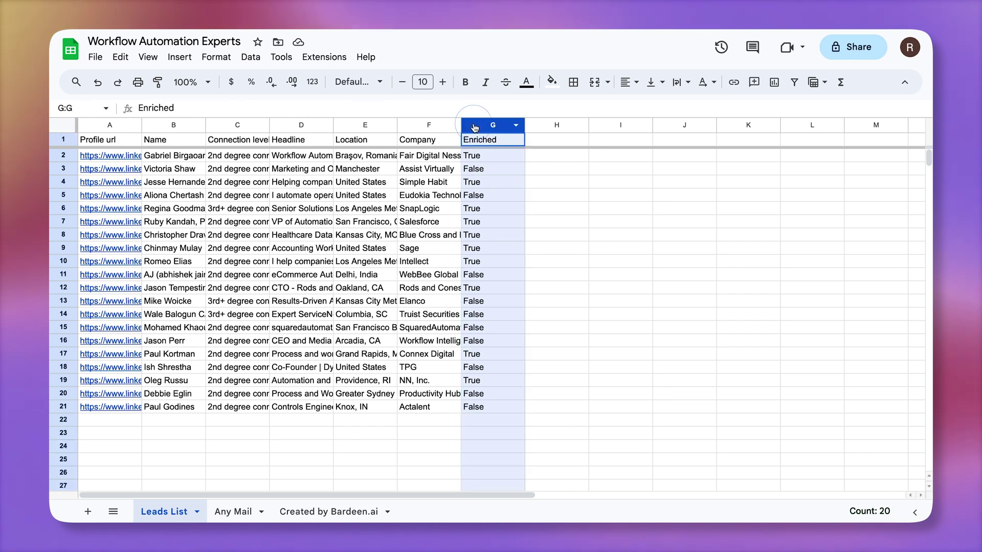
right_click(474, 128)
click(593, 375)
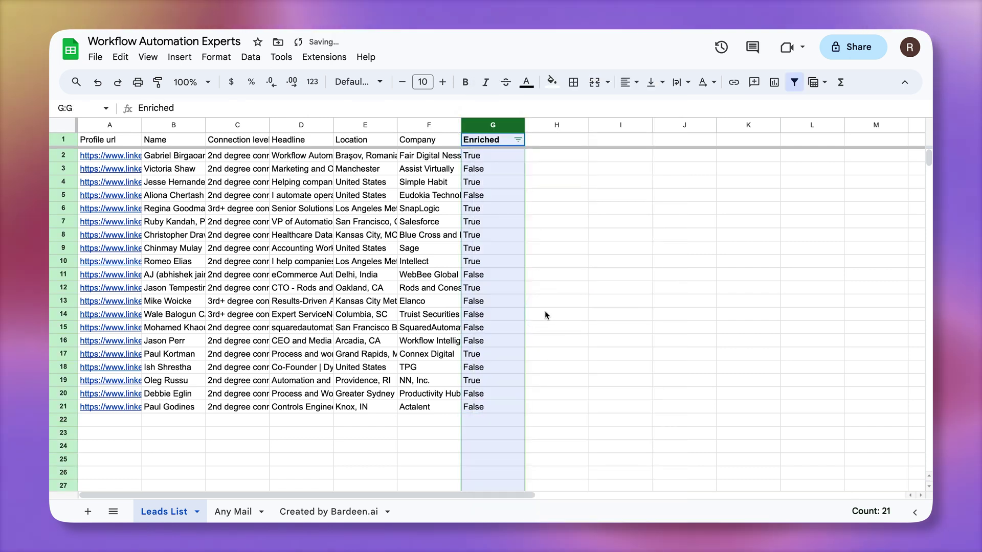
click(517, 141)
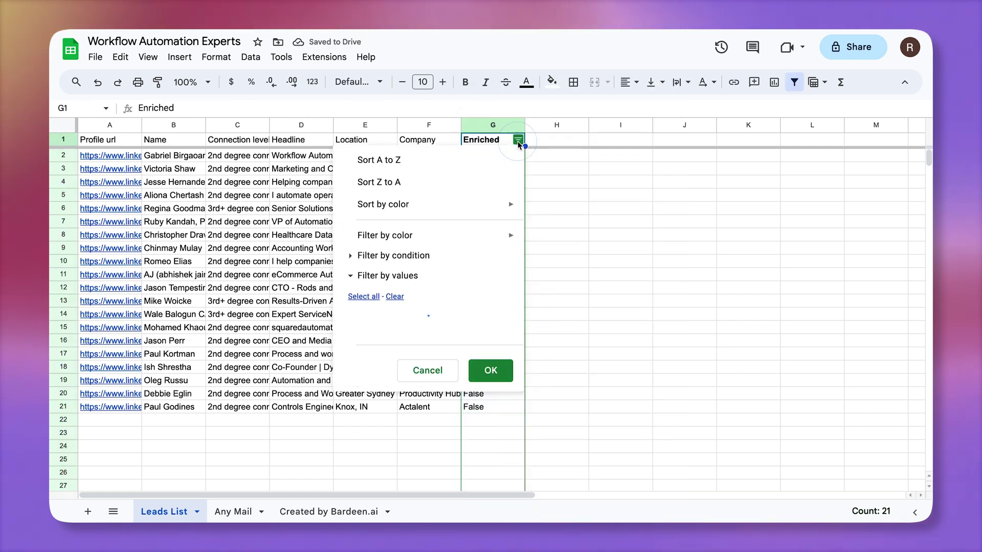
click(379, 276)
click(386, 349)
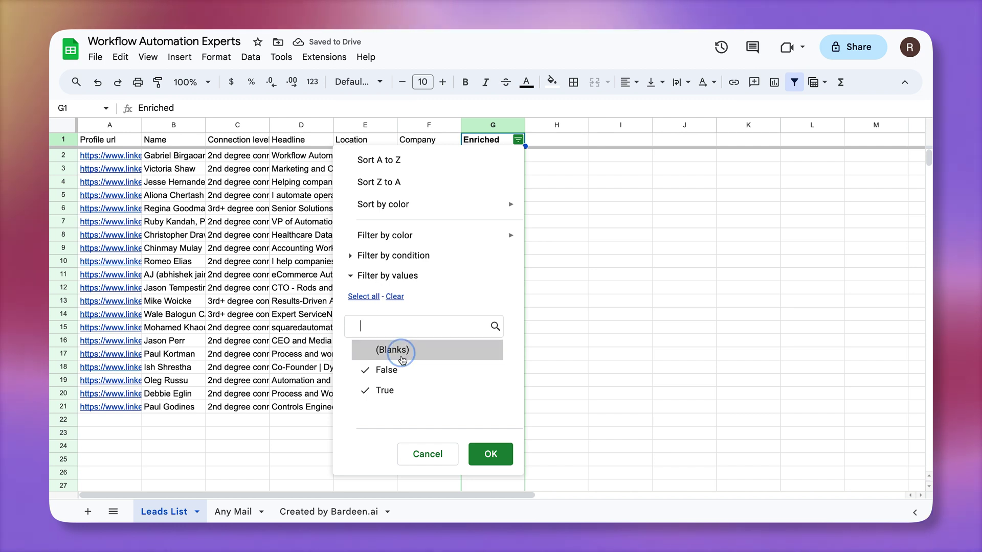
click(386, 369)
click(492, 454)
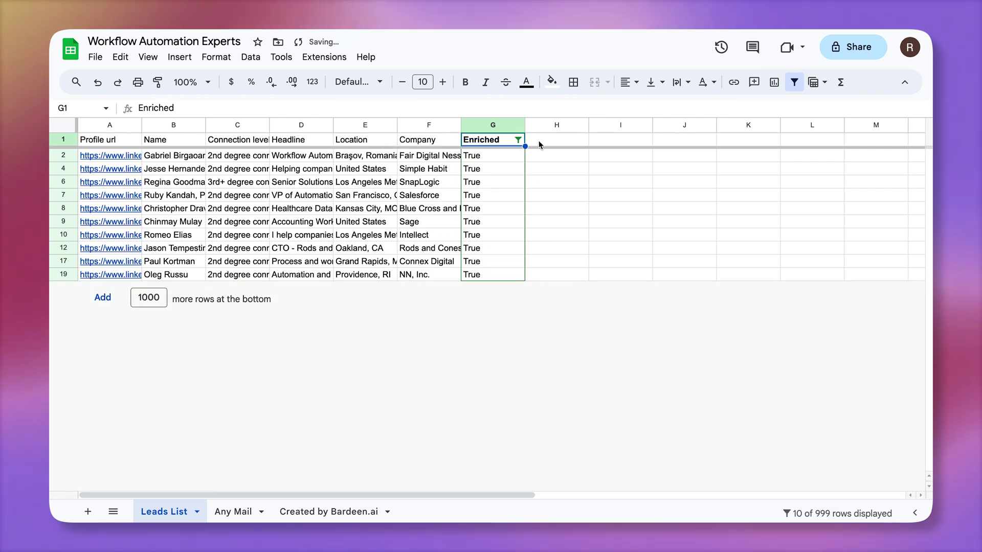
Change the Enriched filter to show only False rows.
click(517, 140)
click(396, 389)
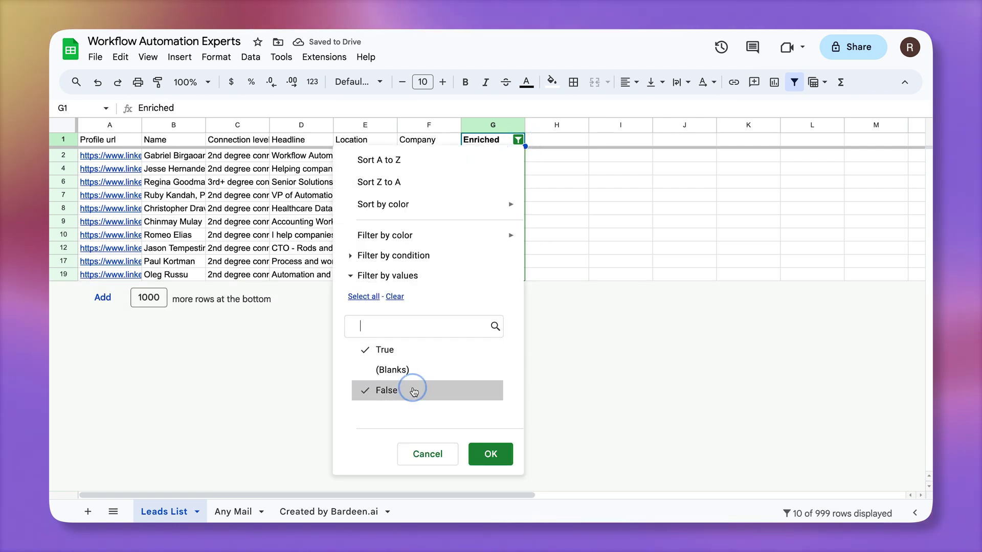
click(372, 350)
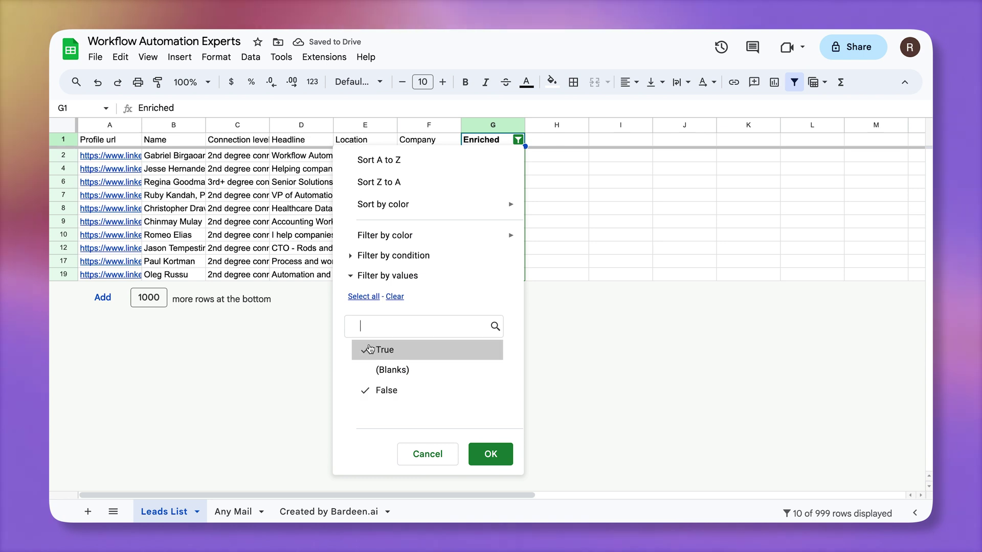
click(489, 455)
Copy the unenriched leads A1:G21 into a new Drop Contact sheet.
drag(506, 276, 137, 161)
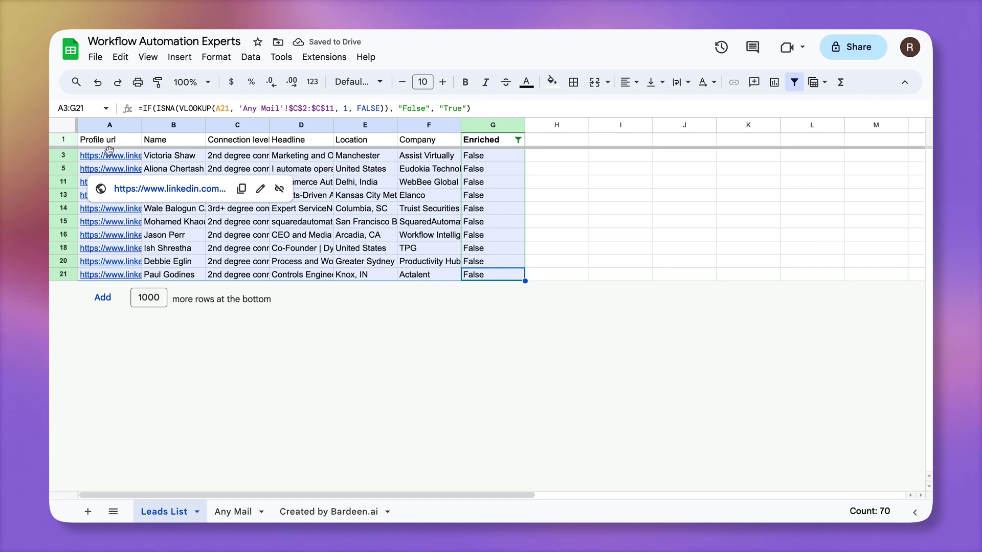
shift+click(124, 141)
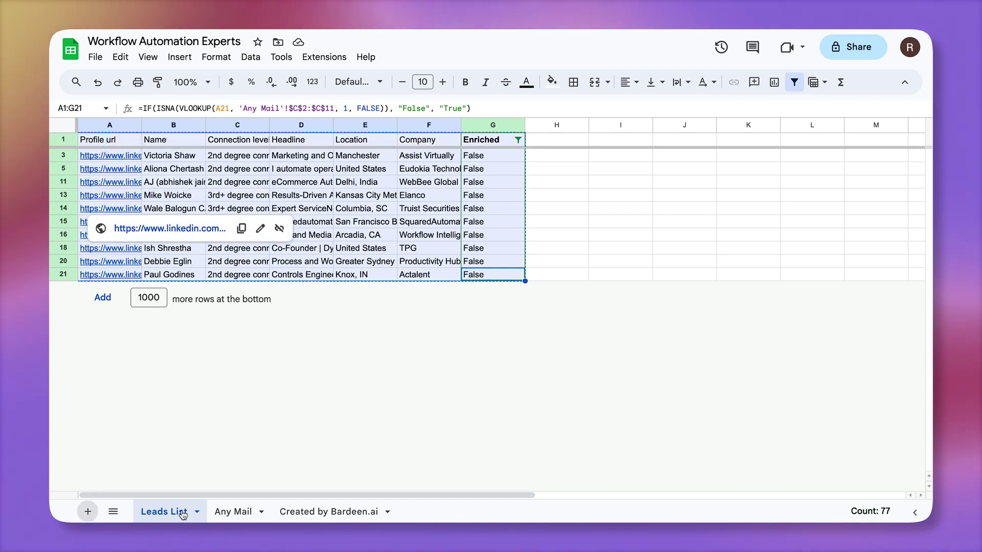
double_click(225, 511)
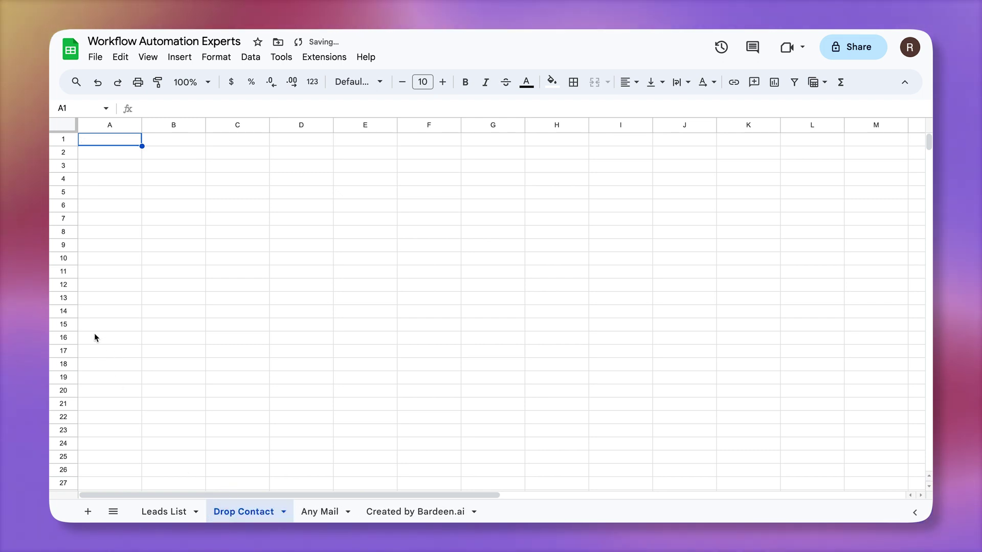
key(ctrl+v)
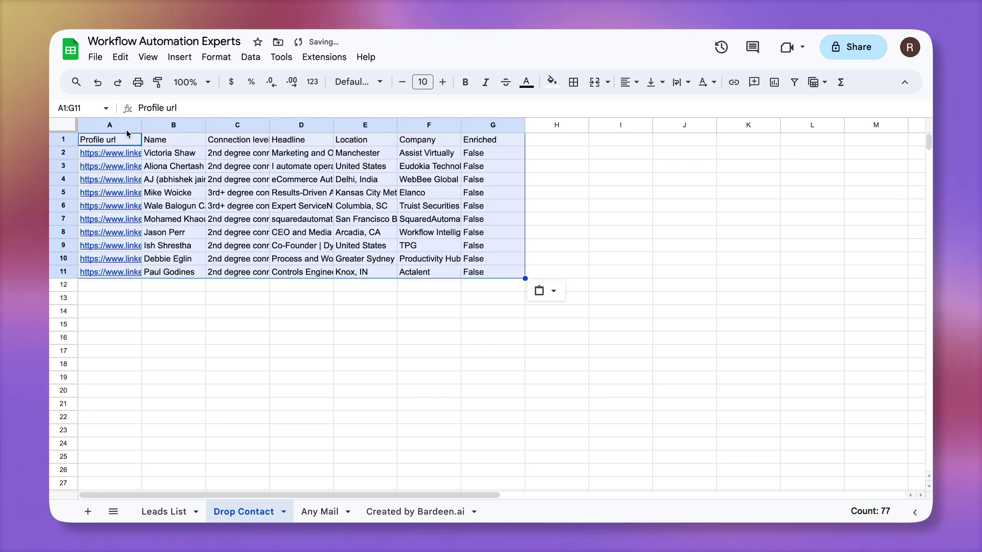
Freeze the first row of the Drop Contact sheet.
click(148, 57)
mouse_move(168, 100)
click(374, 123)
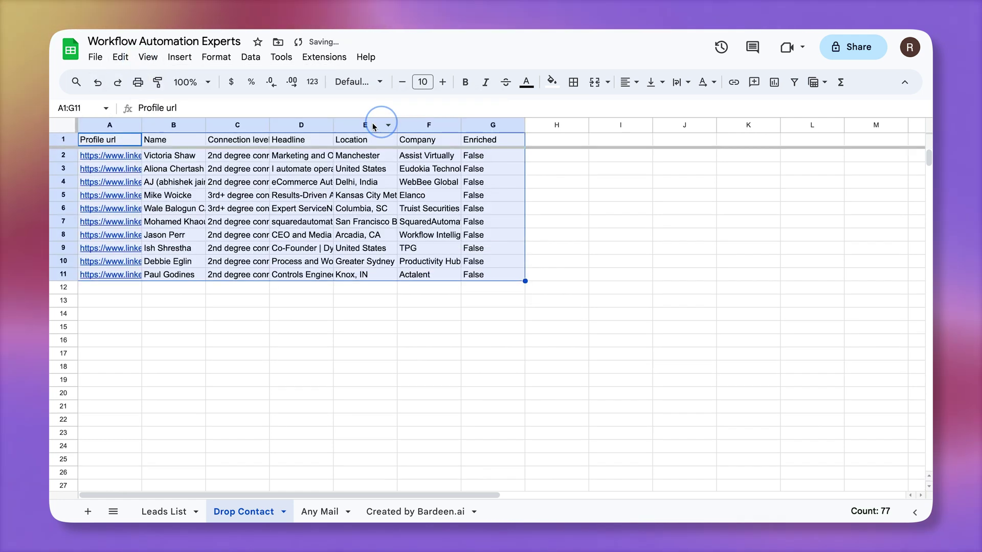
Download the Drop Contact sheet as a Comma Separated Values (.csv) file.
click(95, 57)
mouse_move(161, 218)
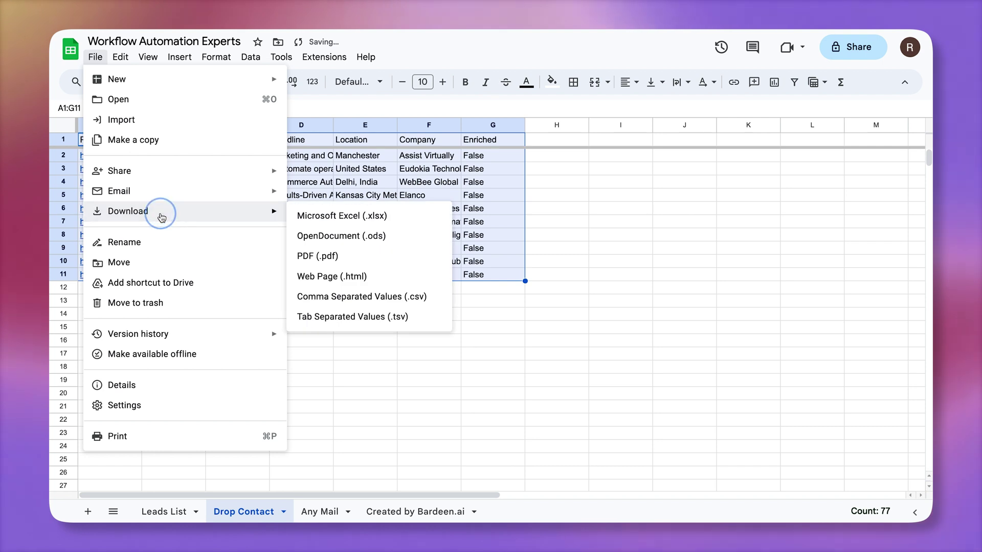
click(416, 296)
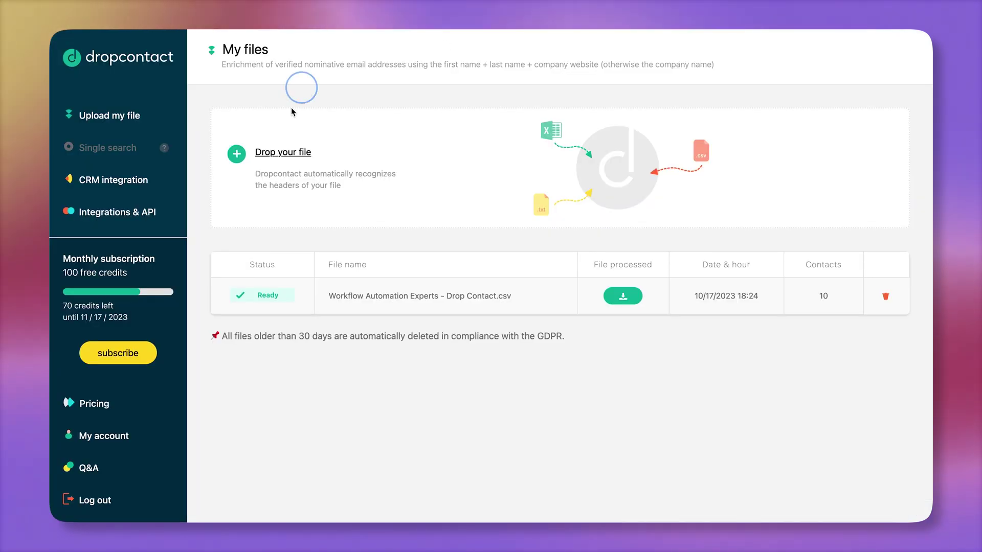
Upload the Workflow Automation Experts - Drop Contact.csv to Dropcontact for enrichment.
click(447, 194)
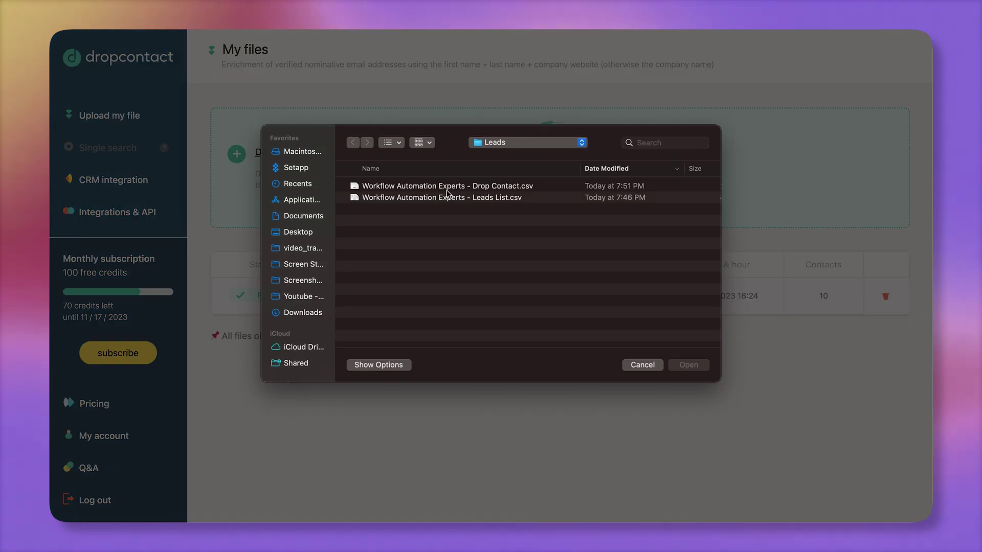
double_click(446, 189)
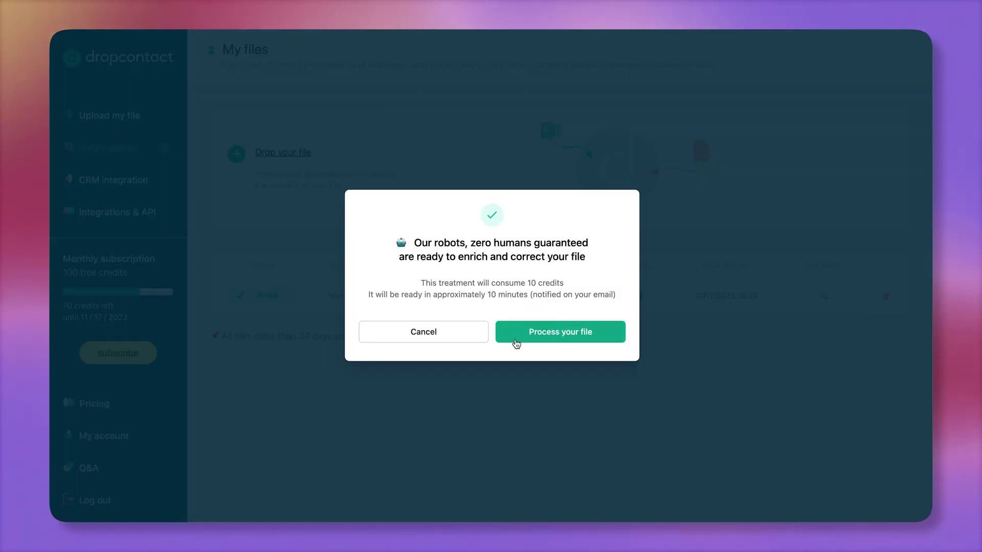
click(517, 343)
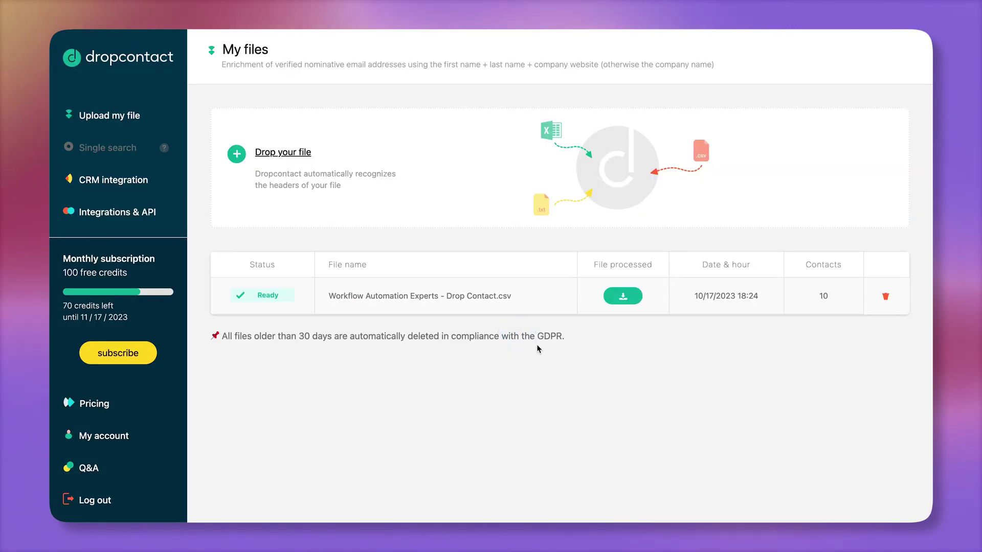
Check the Files and API pricing plans, then download the processed contact file.
click(142, 401)
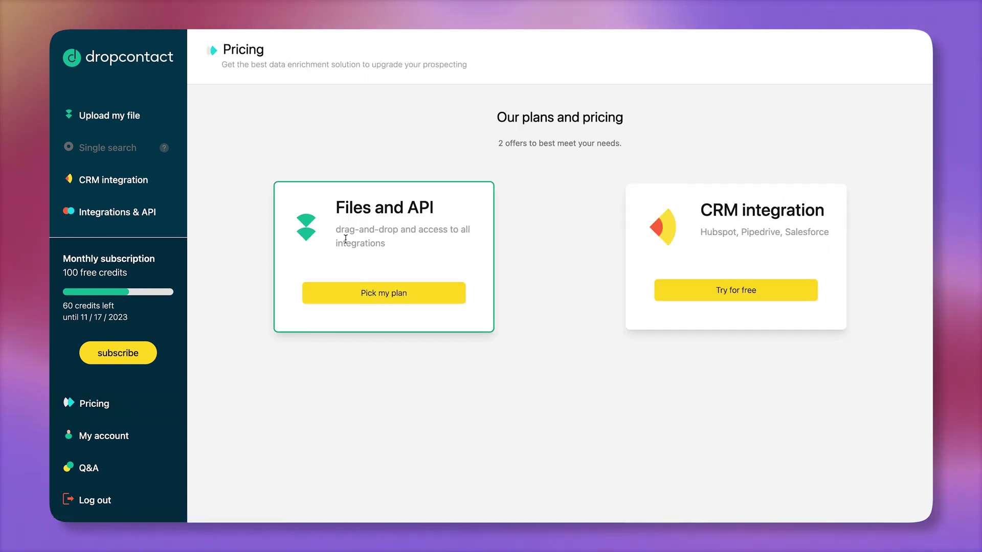
click(377, 295)
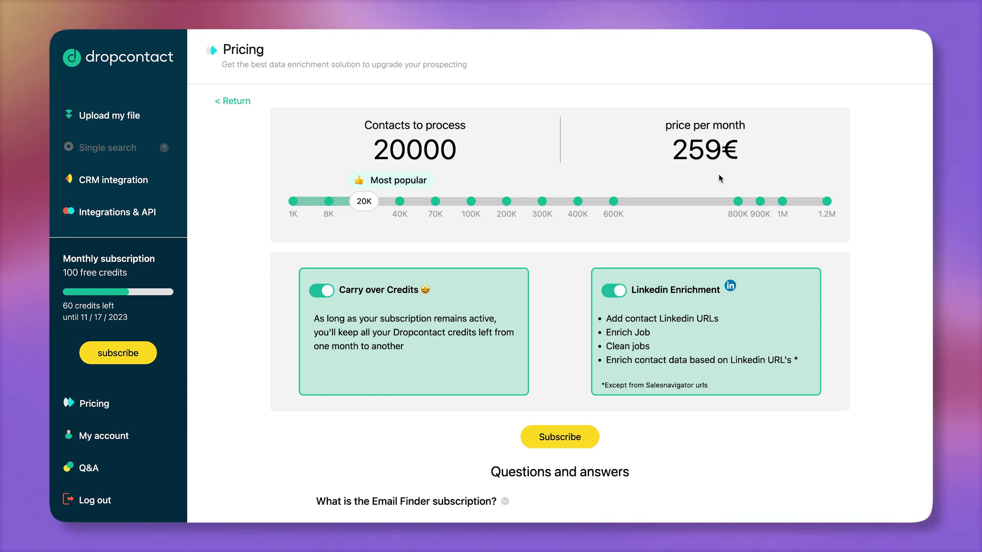
click(116, 119)
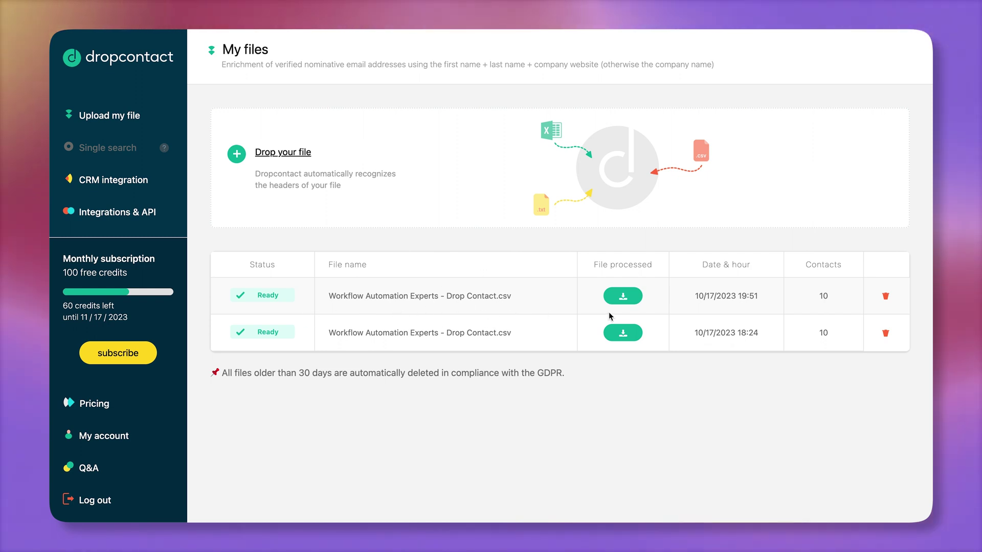
click(623, 297)
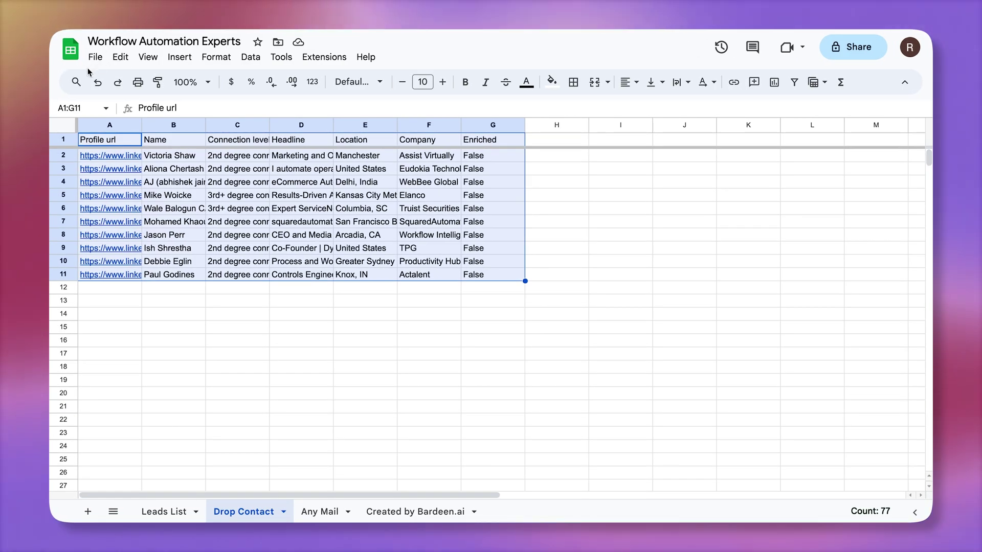
Upload the enriched dropcontact CSV through File > Import.
click(93, 58)
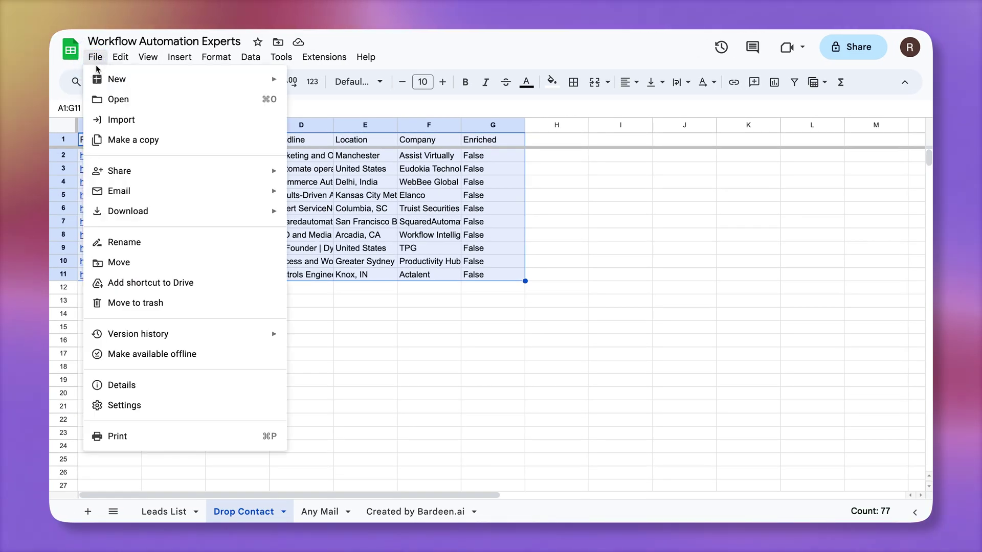
click(218, 125)
click(382, 132)
click(482, 358)
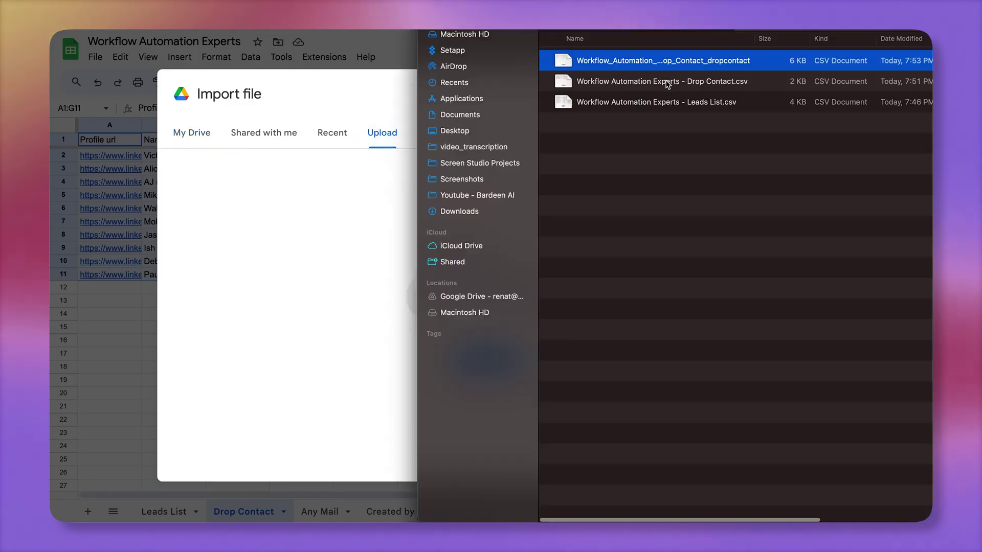
drag(662, 69, 318, 270)
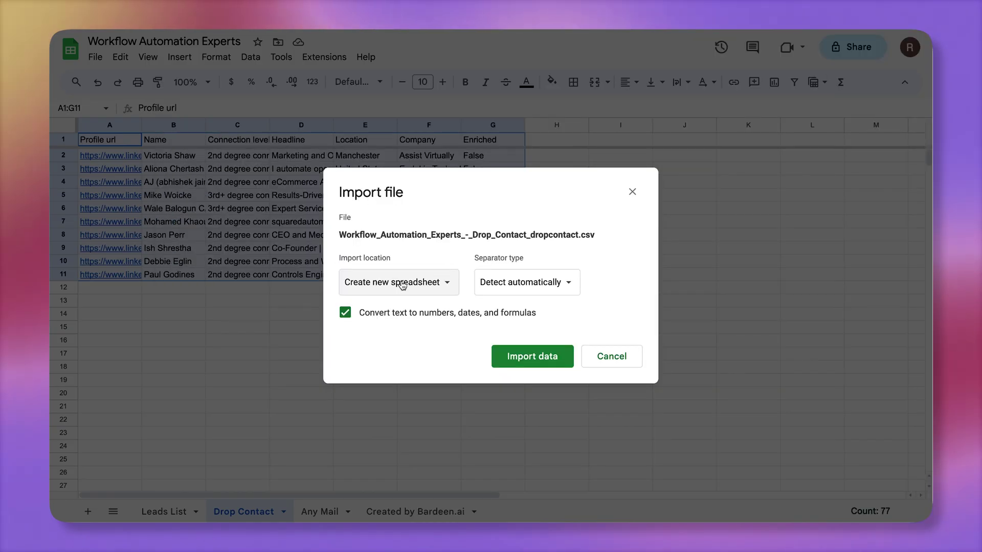
Import the CSV as a new sheet and select the found emails in G4:G7.
click(431, 281)
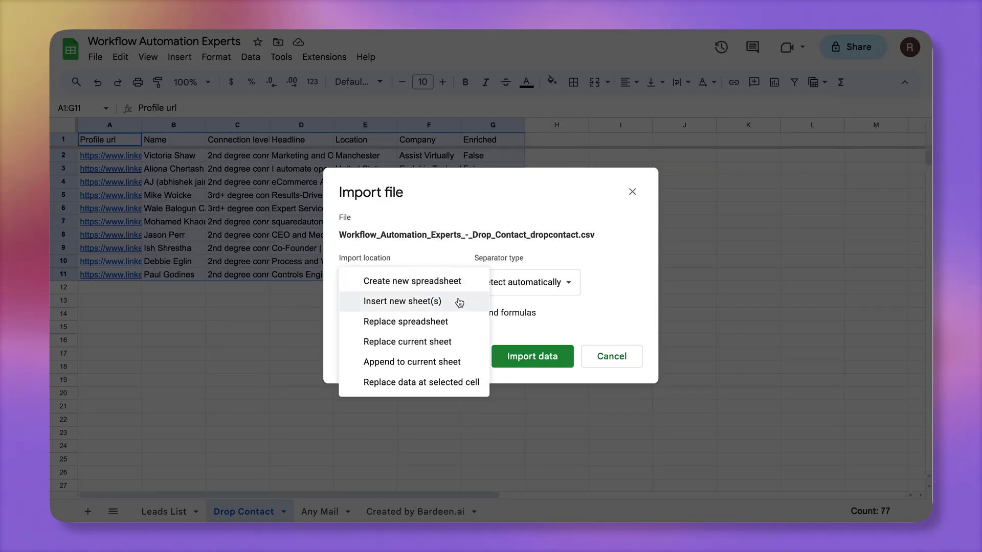
click(475, 302)
click(538, 353)
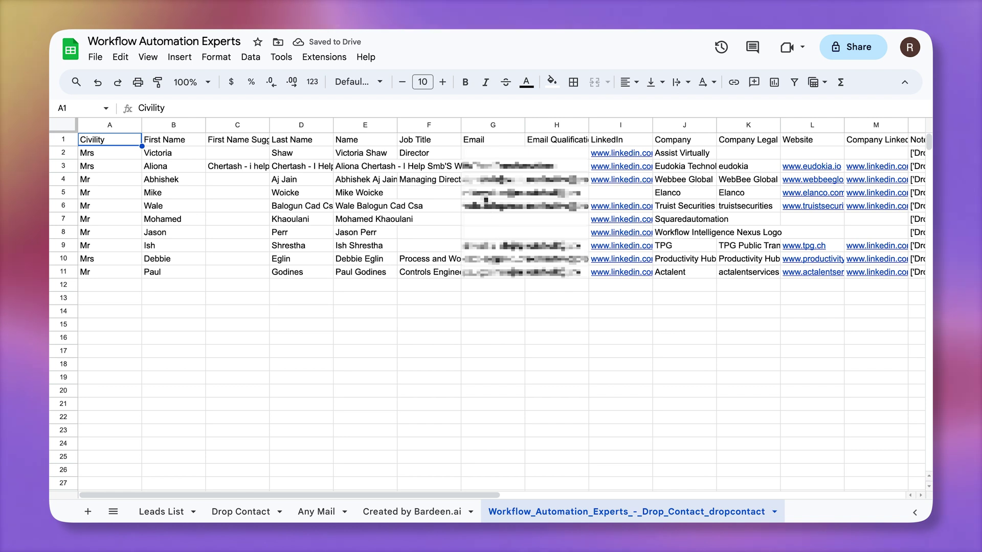
drag(491, 179, 491, 220)
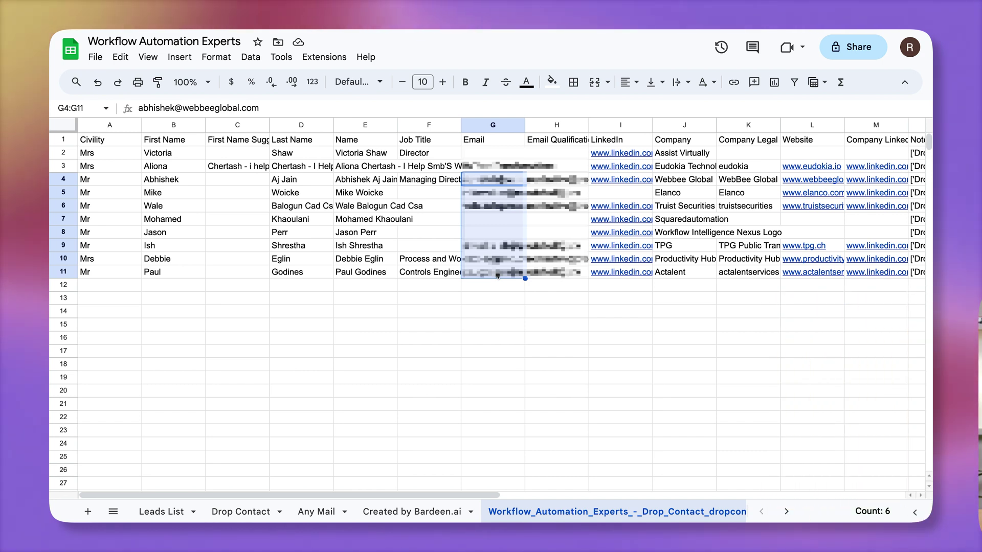
click(148, 57)
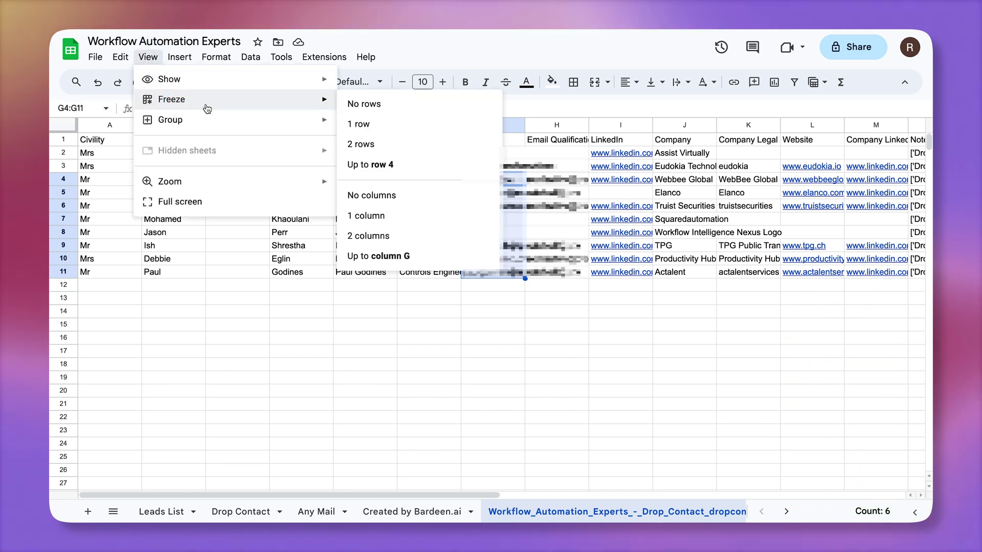
Freeze the header row and sort the sheet A to Z by the Email column.
click(364, 125)
click(495, 124)
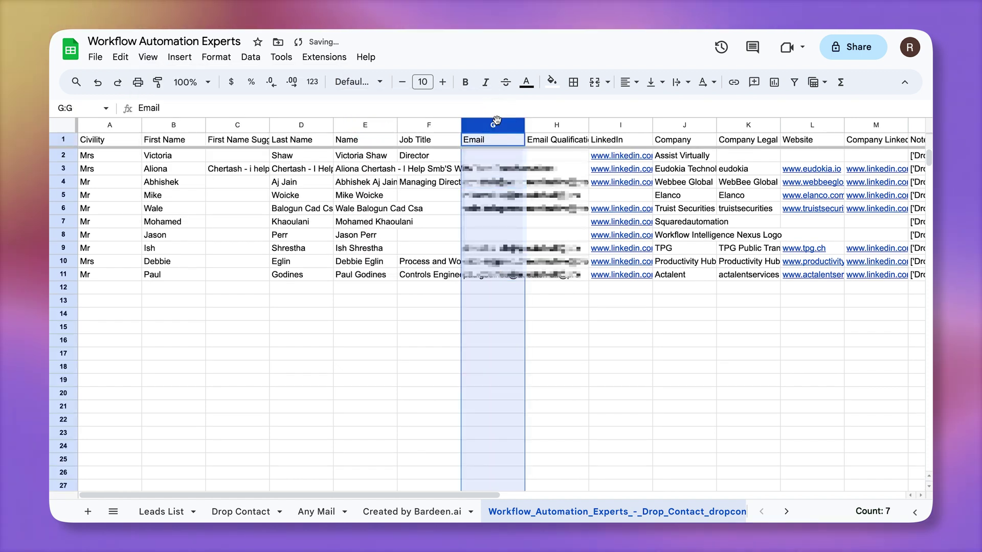
right_click(497, 123)
click(569, 345)
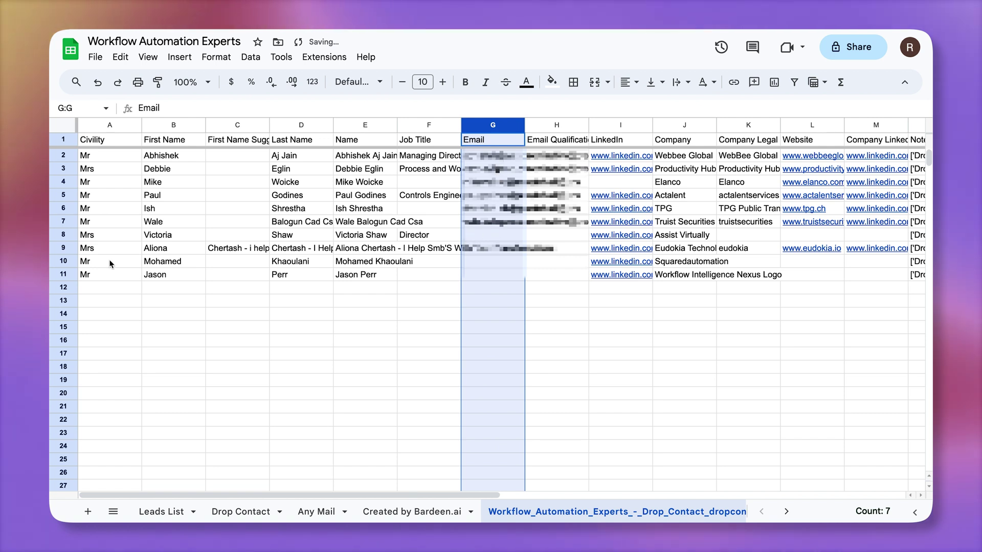
Copy rows 8–11, the four contacts without emails.
click(65, 235)
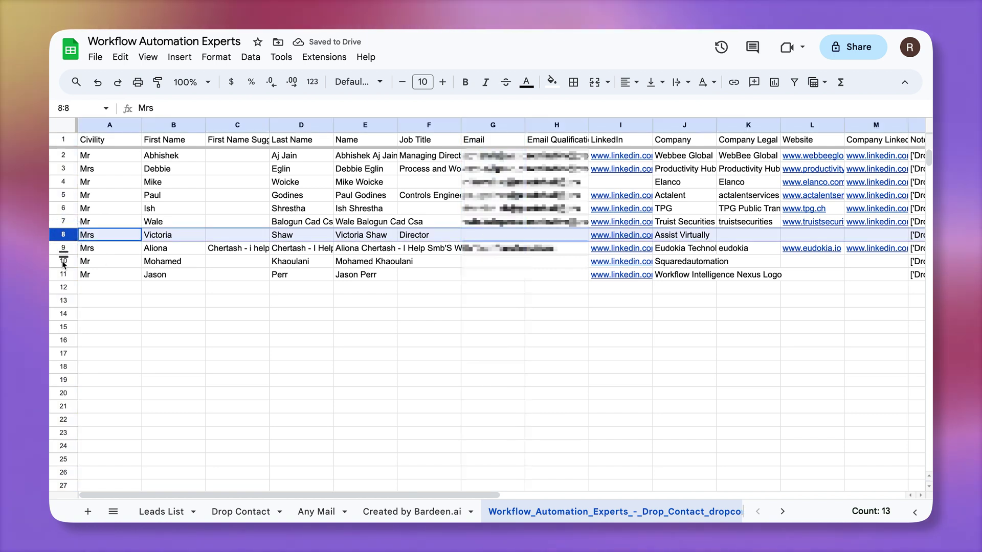
shift+click(63, 276)
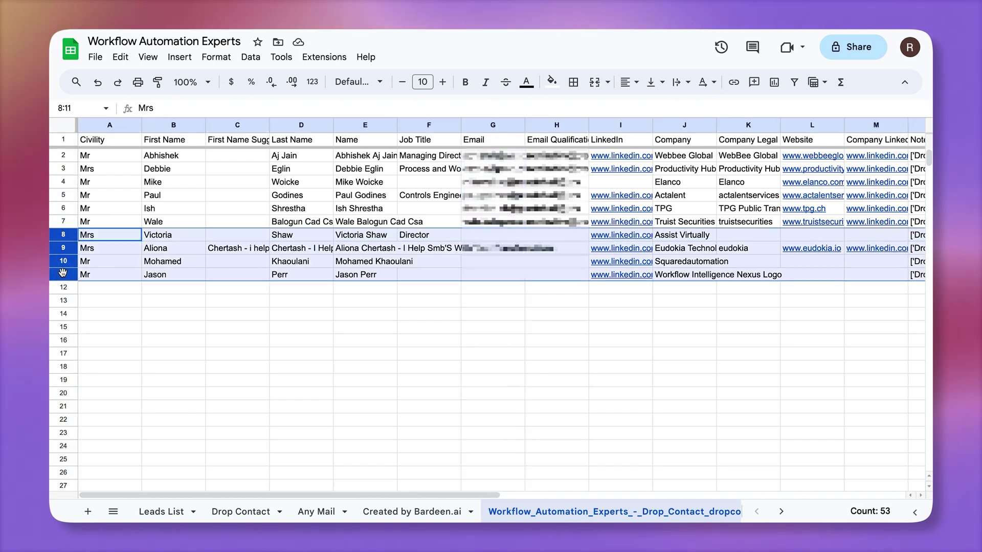
key(ctrl+c)
Add a new blank sheet tab and name it Apollo.
click(88, 511)
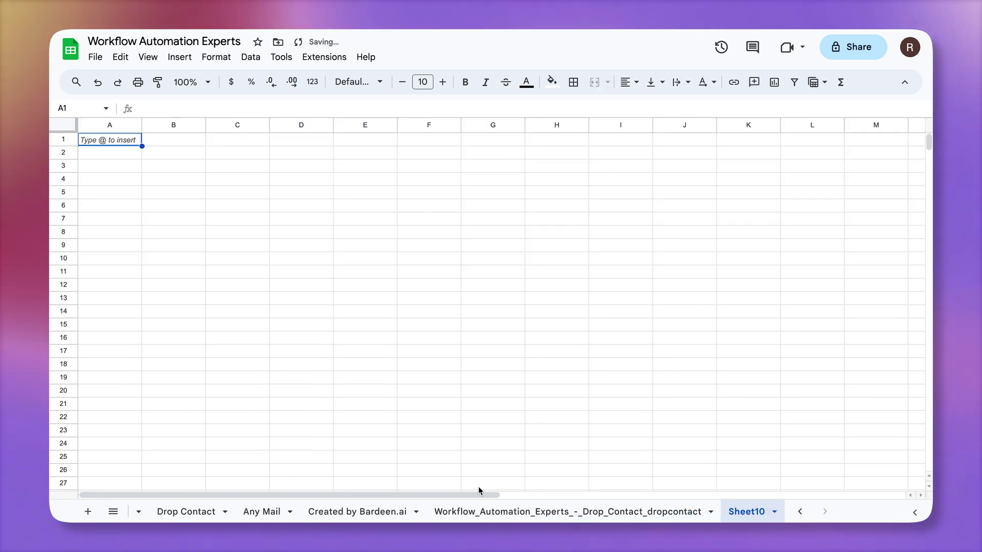
click(746, 513)
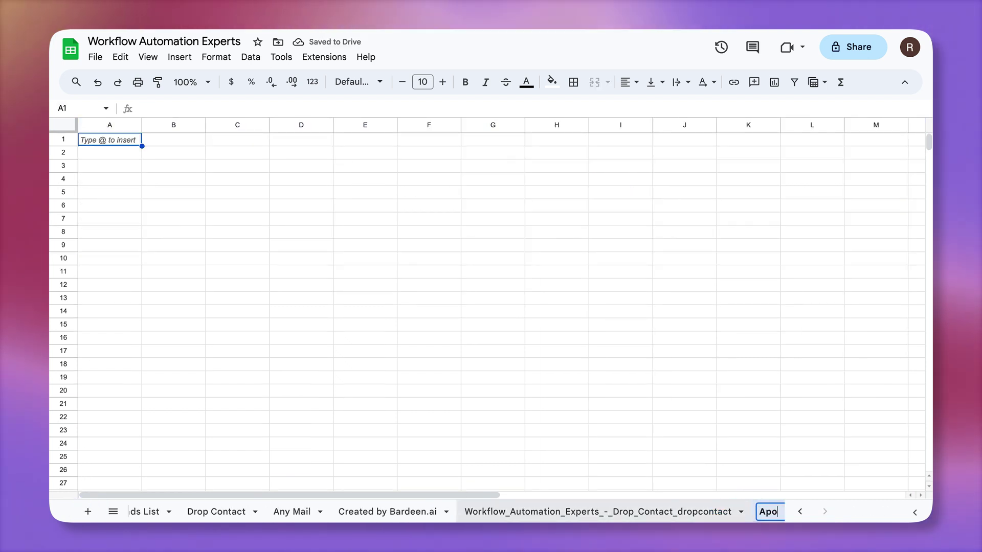
text(Apollo)
key(Return)
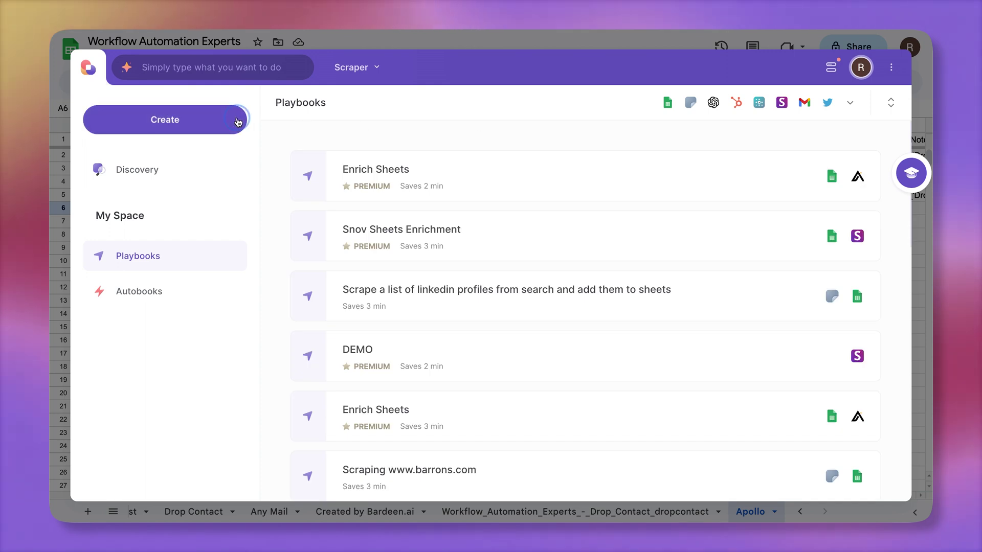
Create a playbook whose first action gets the table from Workflow Automation Experts' Apollo tab.
click(239, 121)
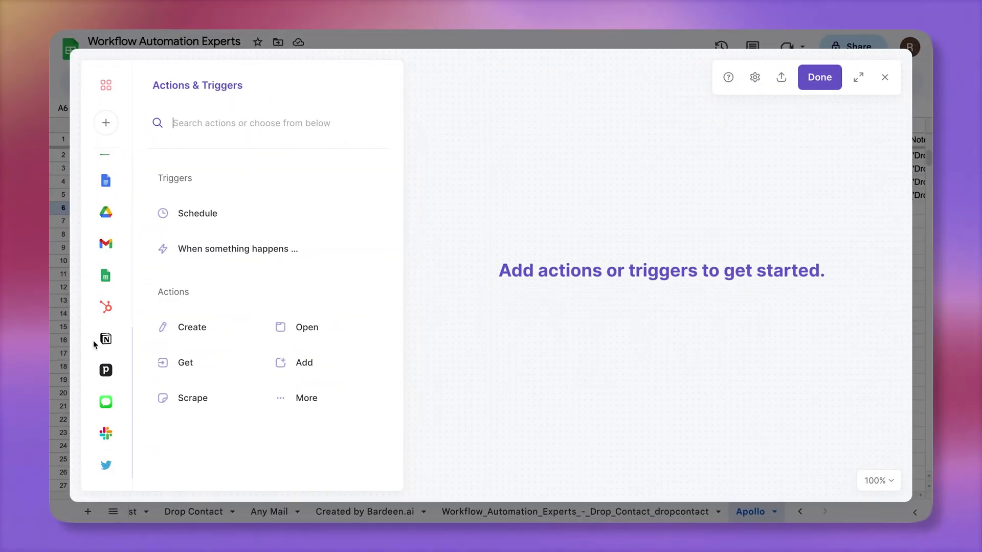
click(106, 276)
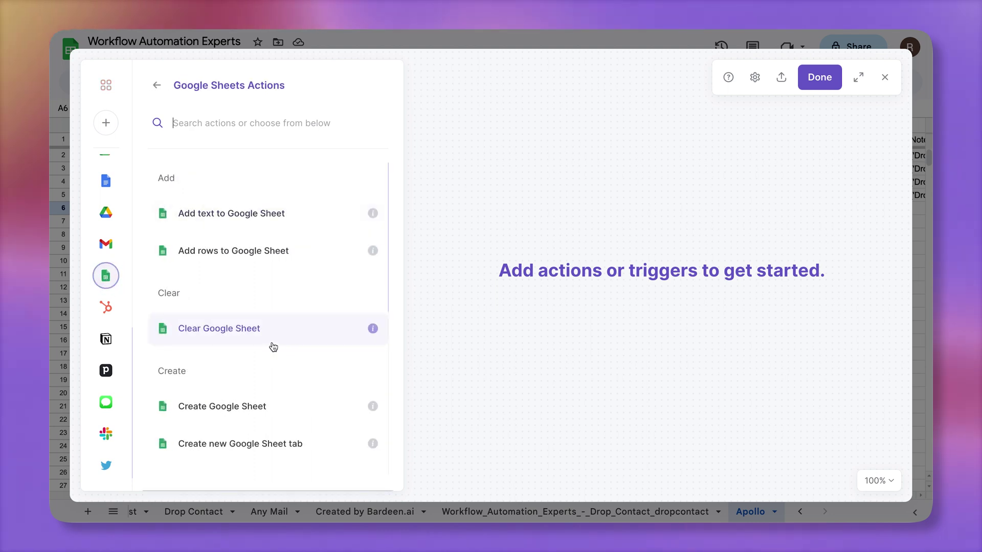
click(260, 254)
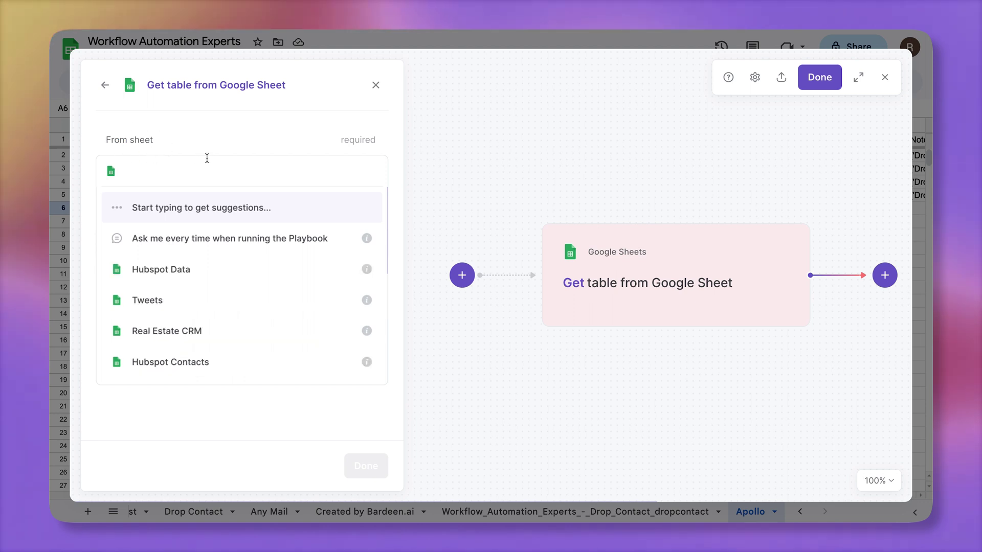
text(Workflow)
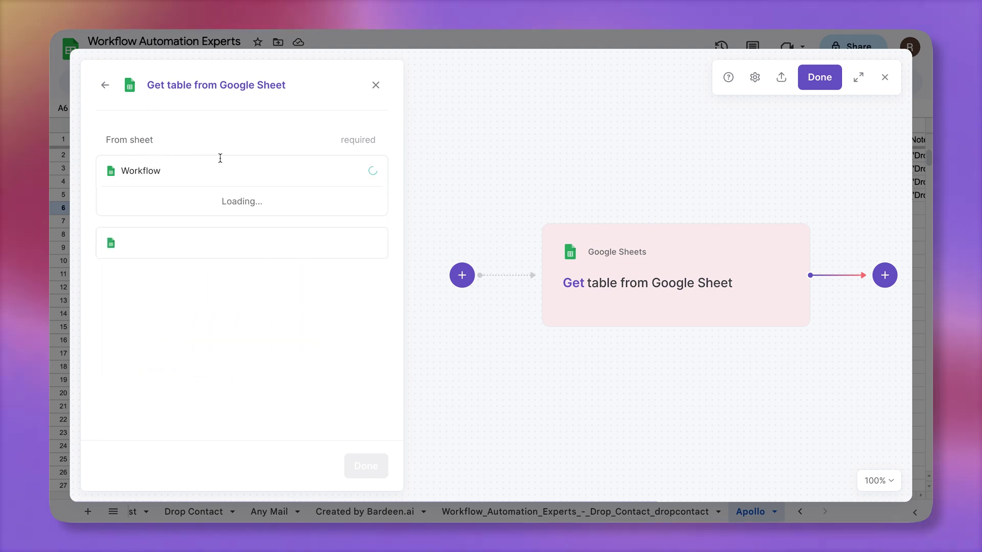
click(280, 210)
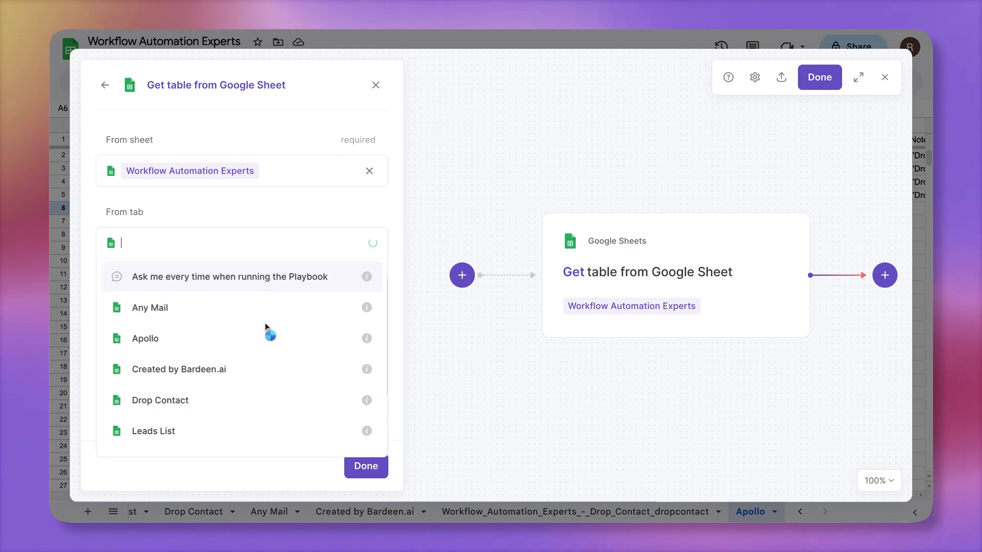
click(254, 340)
click(366, 465)
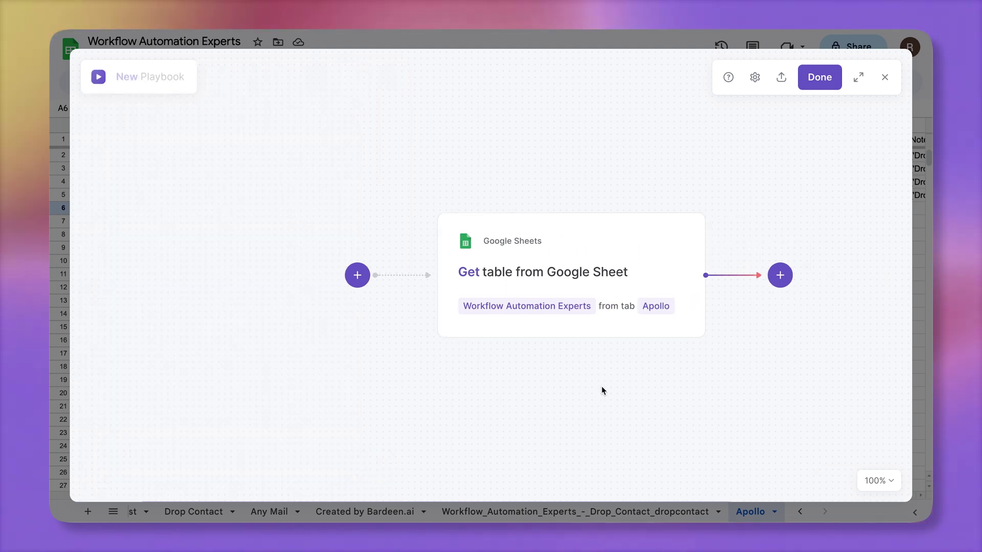
click(518, 275)
Add a Get contact info from Apollo action after the get-table step.
click(532, 316)
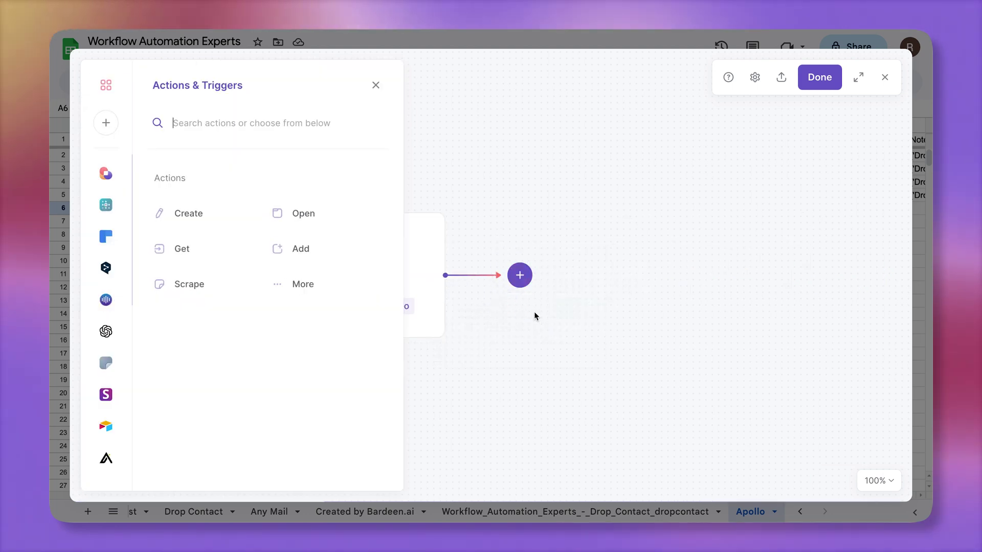
click(109, 457)
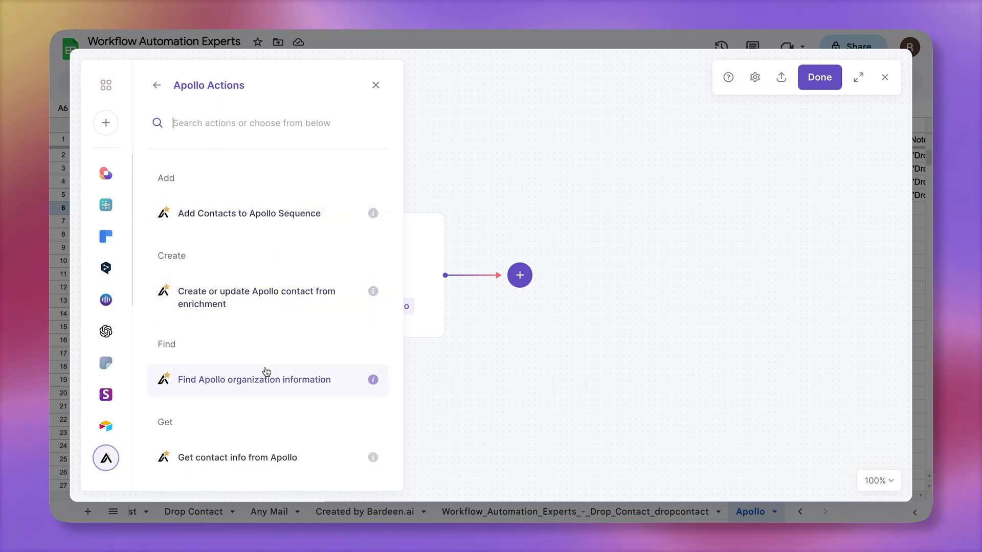
click(321, 451)
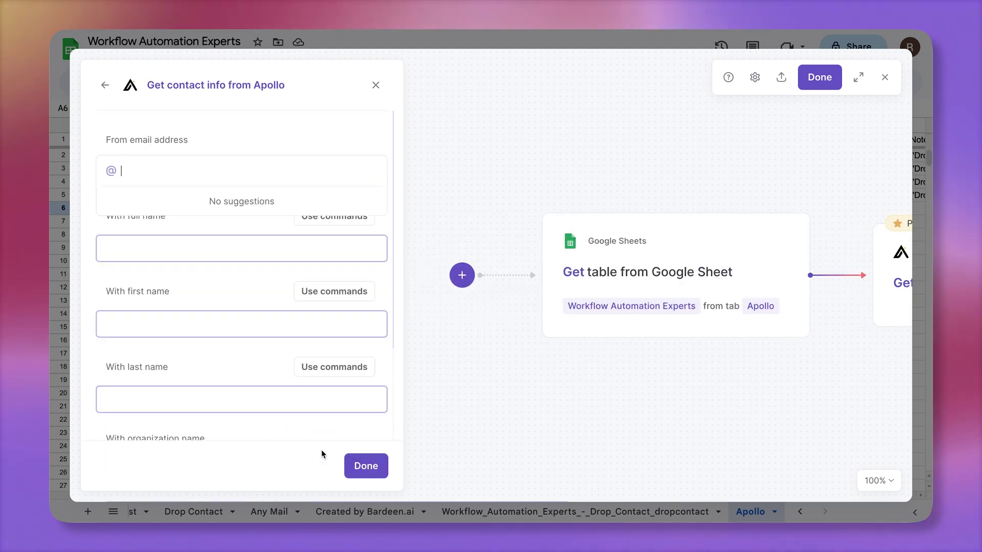
click(259, 146)
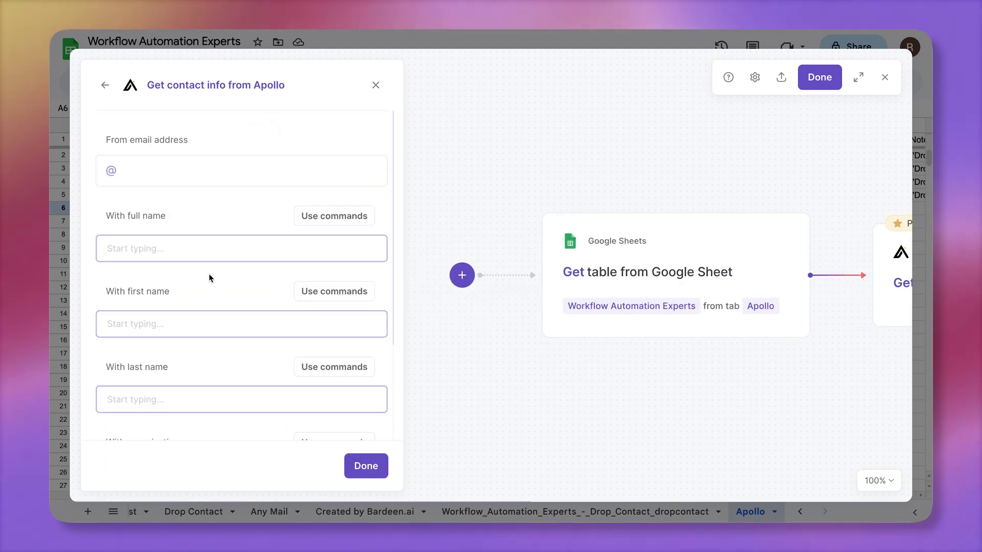
scroll(208, 274, down, 3)
click(209, 278)
scroll(208, 277, up, 2)
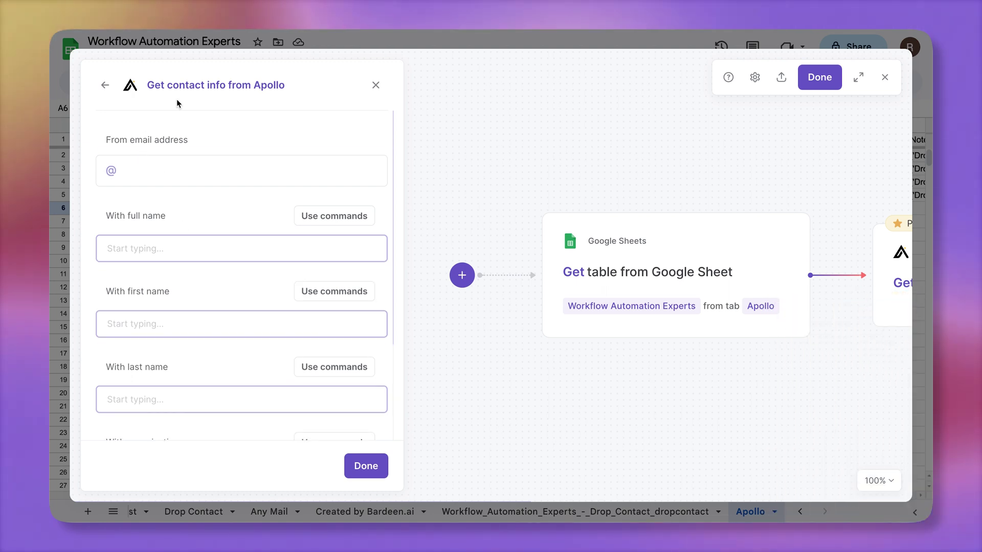
Set With full name to the Google Sheet table's Name field.
click(199, 248)
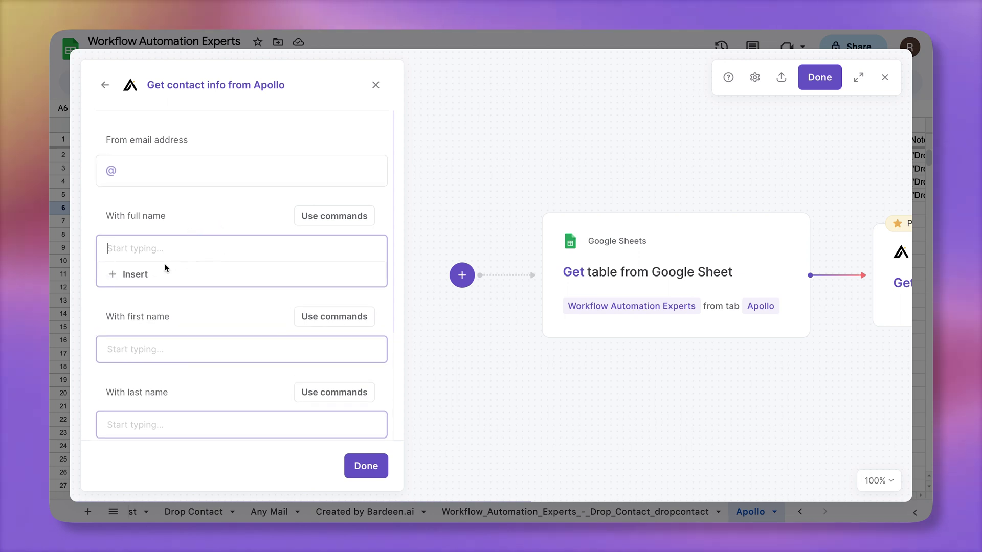
click(135, 275)
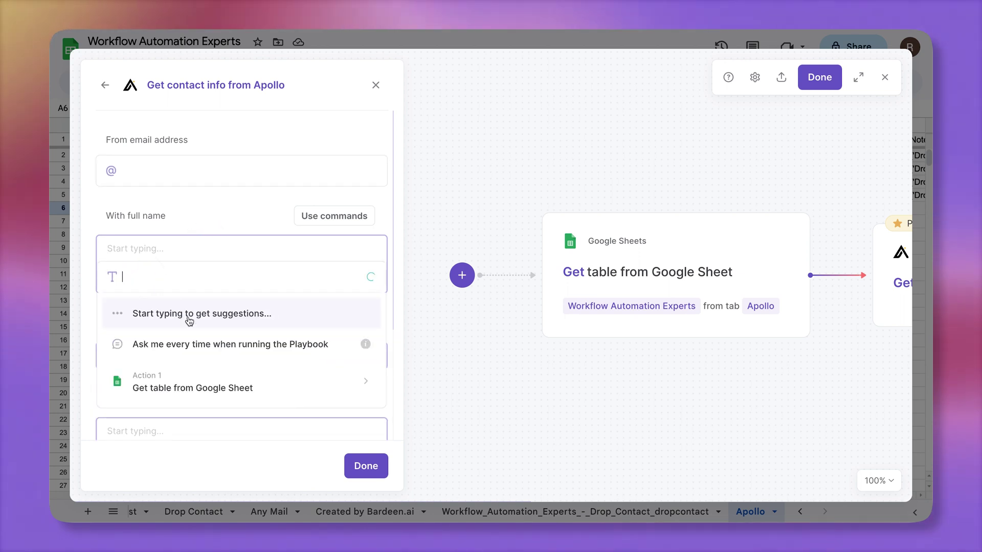
click(230, 373)
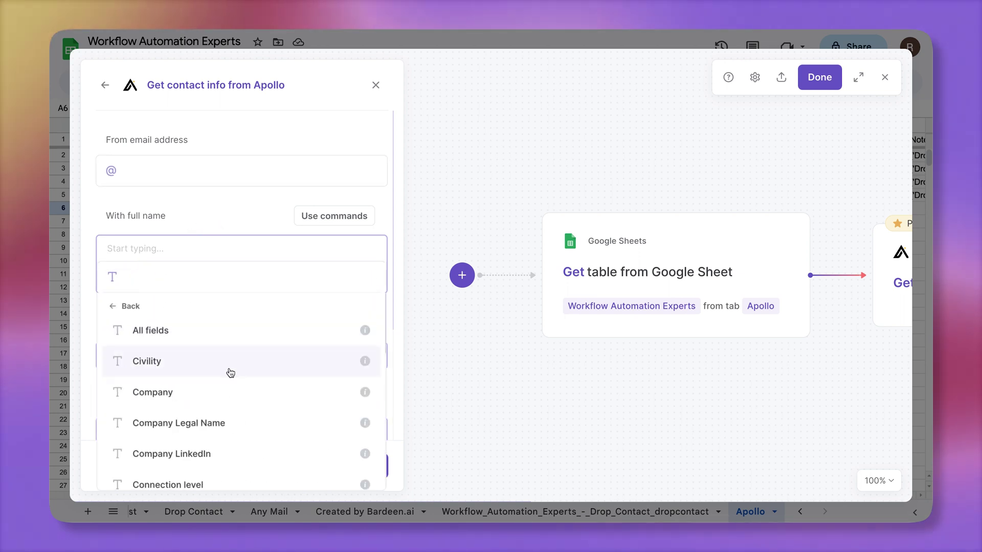
scroll(231, 373, down, 5)
click(214, 385)
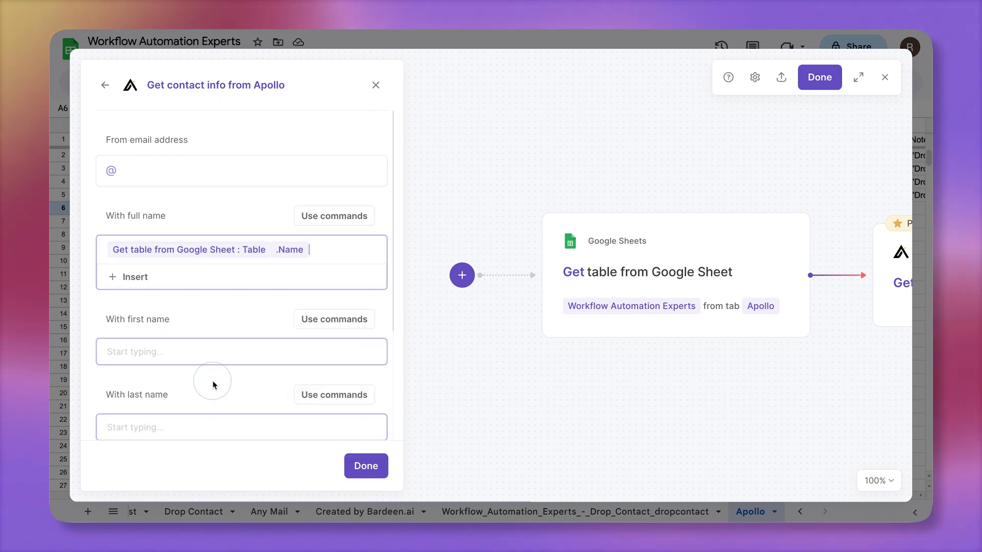
scroll(254, 302, down, 3)
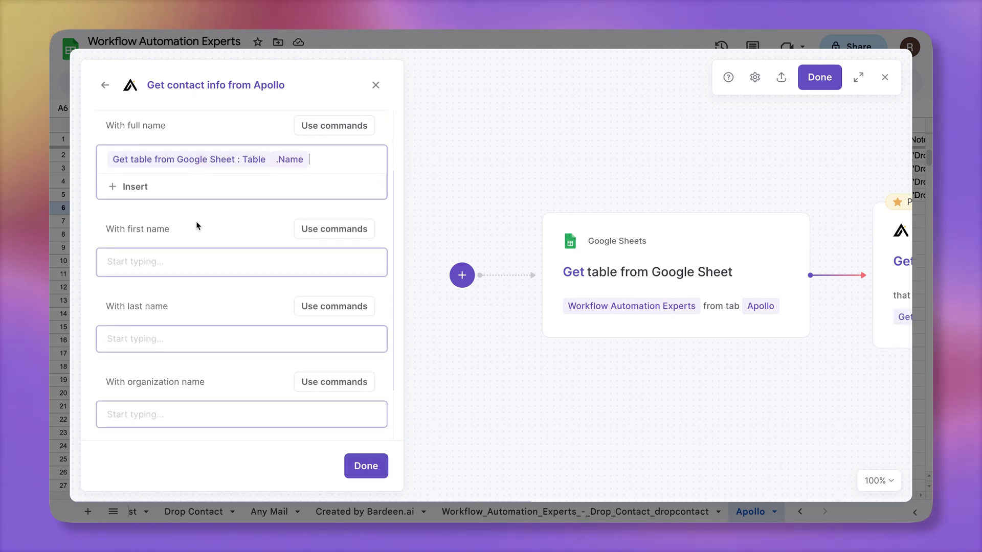
click(278, 261)
scroll(278, 261, down, 3)
click(278, 263)
Set With organization name to the table's Company field and finish the Apollo step.
click(195, 343)
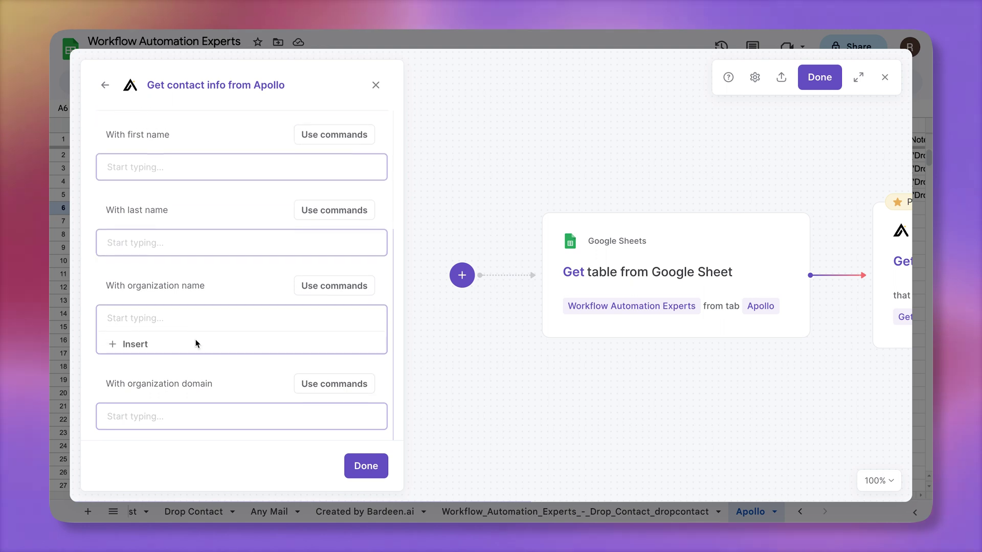
click(127, 342)
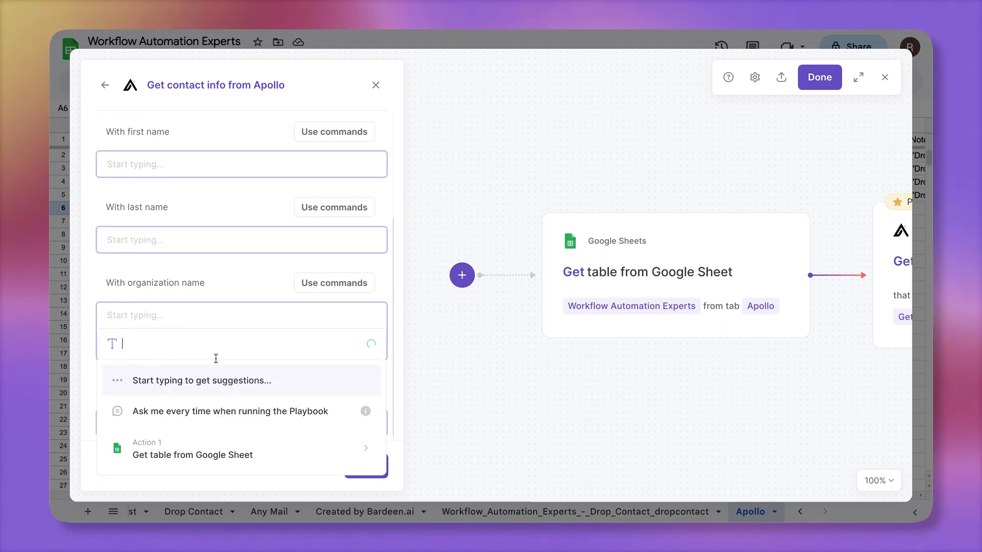
click(230, 438)
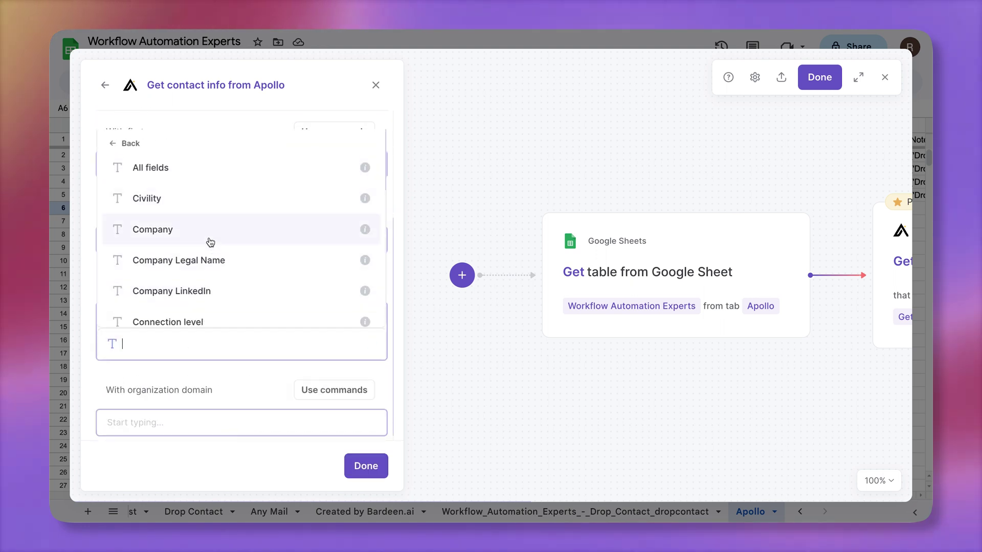
click(209, 236)
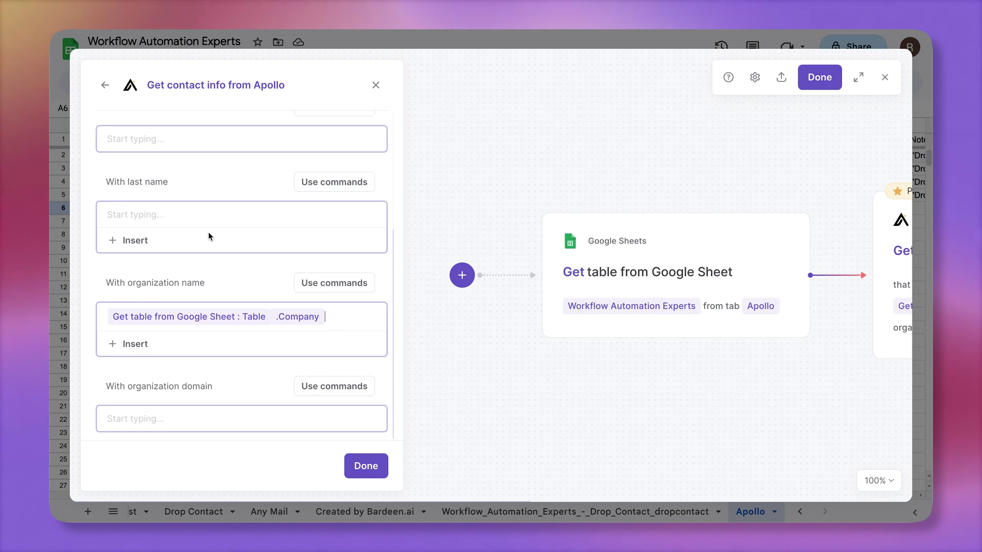
click(264, 385)
click(353, 461)
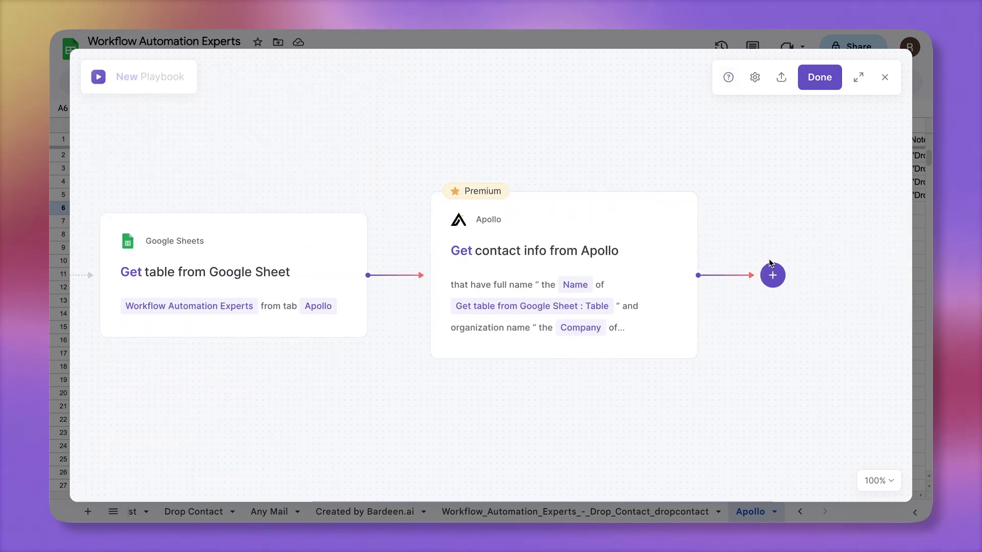
Add an Update Google Sheet rows step targeting Workflow Automation Experts' Apollo tab.
click(773, 276)
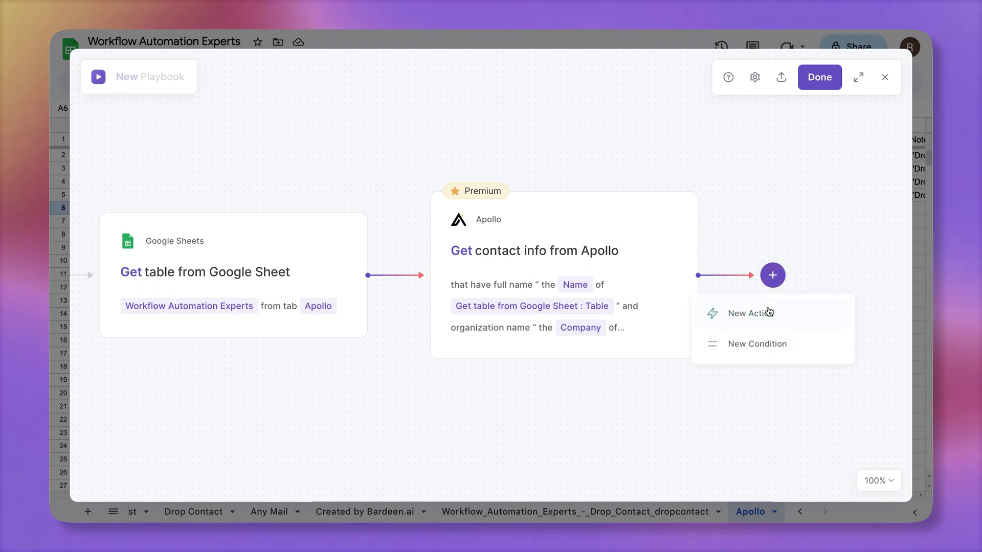
click(767, 313)
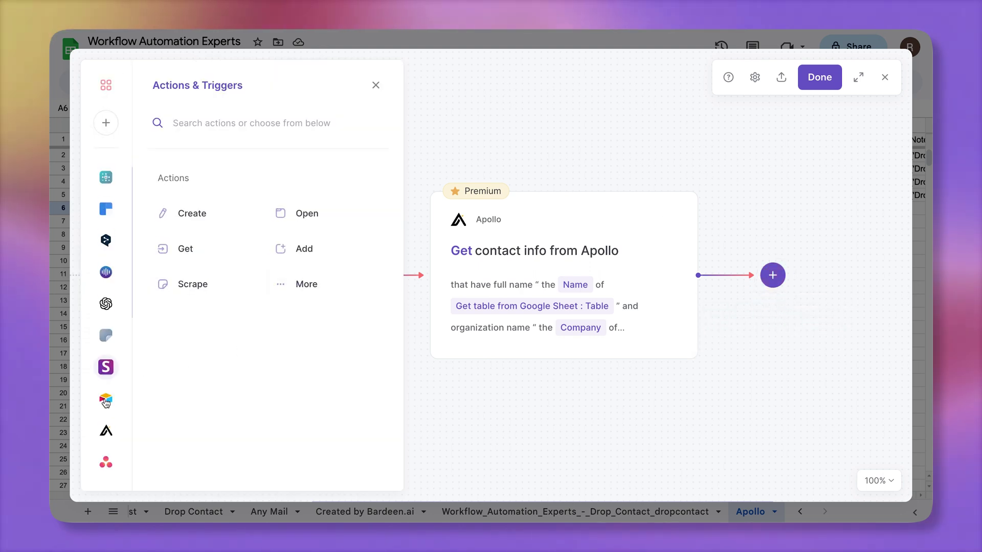
scroll(106, 402, down, 5)
click(106, 276)
scroll(276, 344, down, 4)
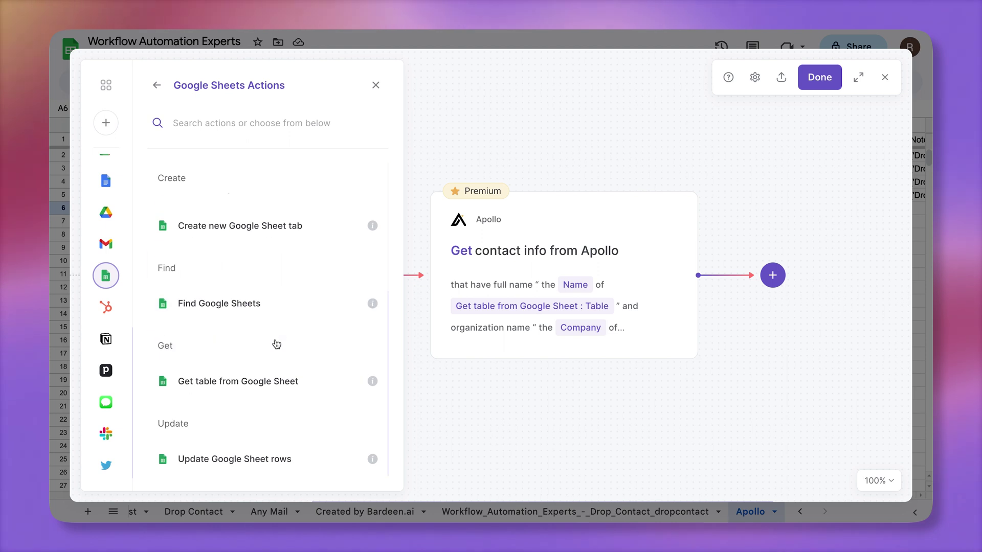
click(300, 460)
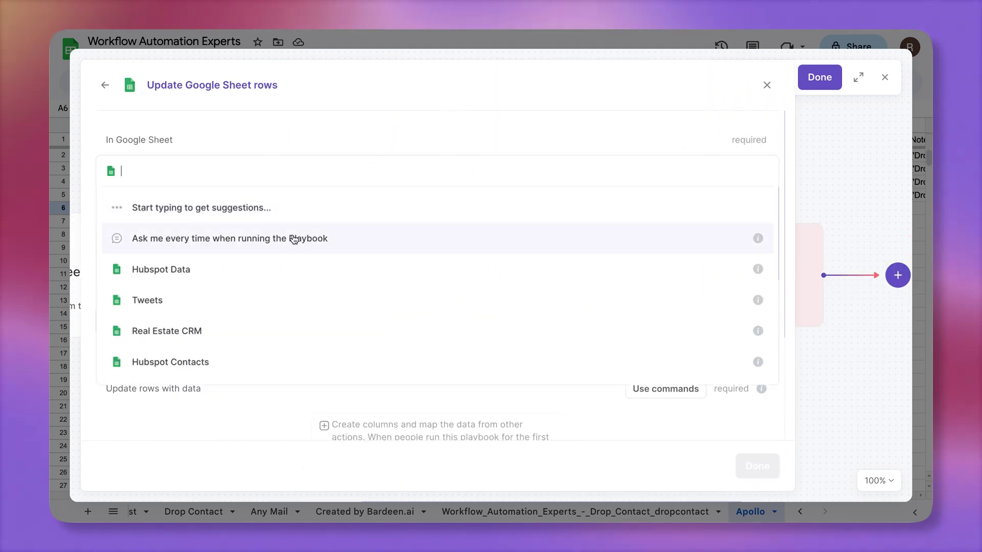
text(Work)
click(289, 207)
click(289, 364)
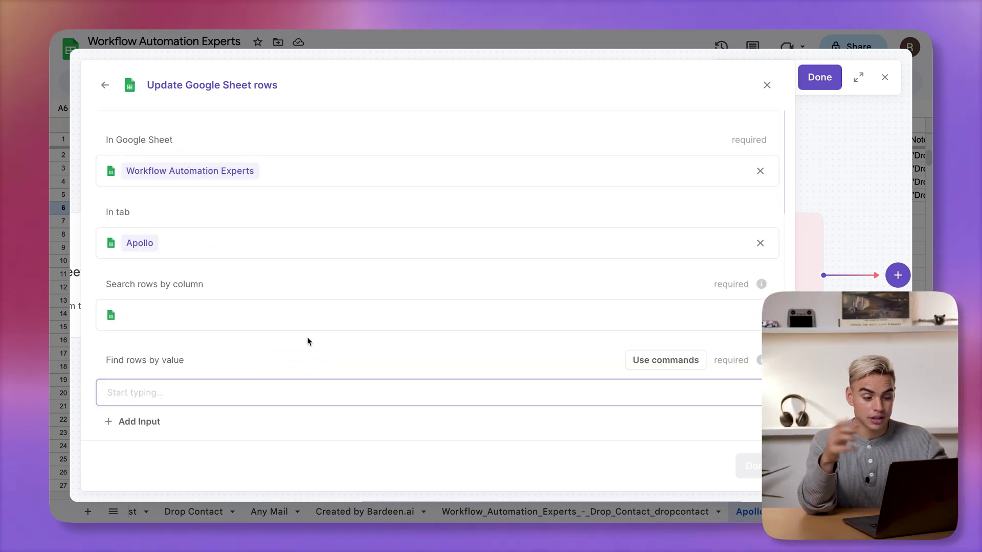
Choose the LinkedIn column as the column to find rows by.
scroll(307, 341, down, 1)
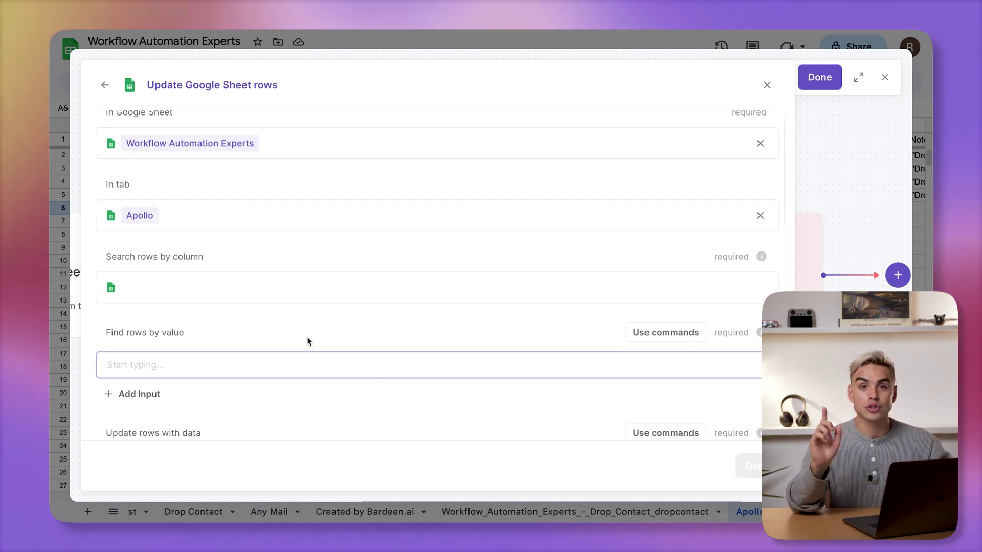
scroll(280, 303, down, 2)
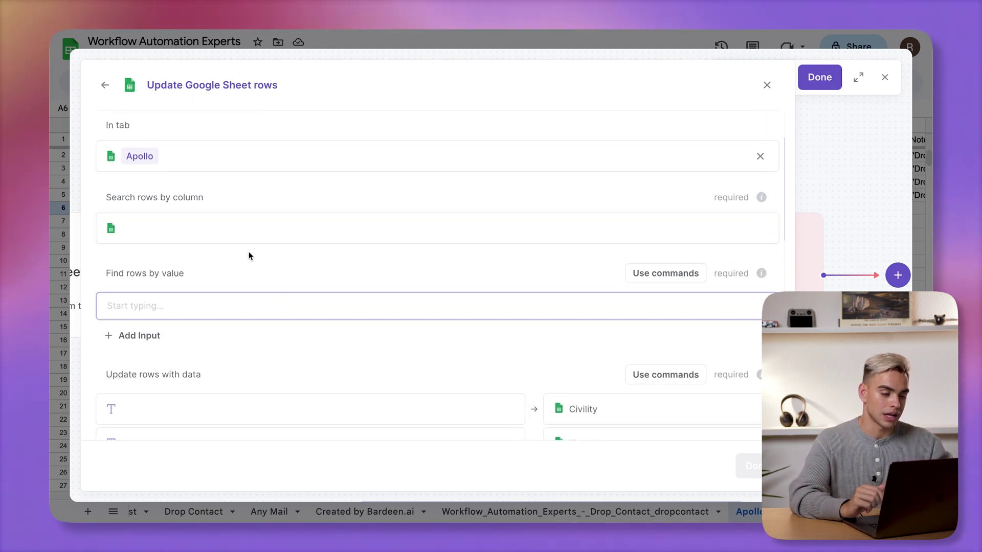
click(243, 233)
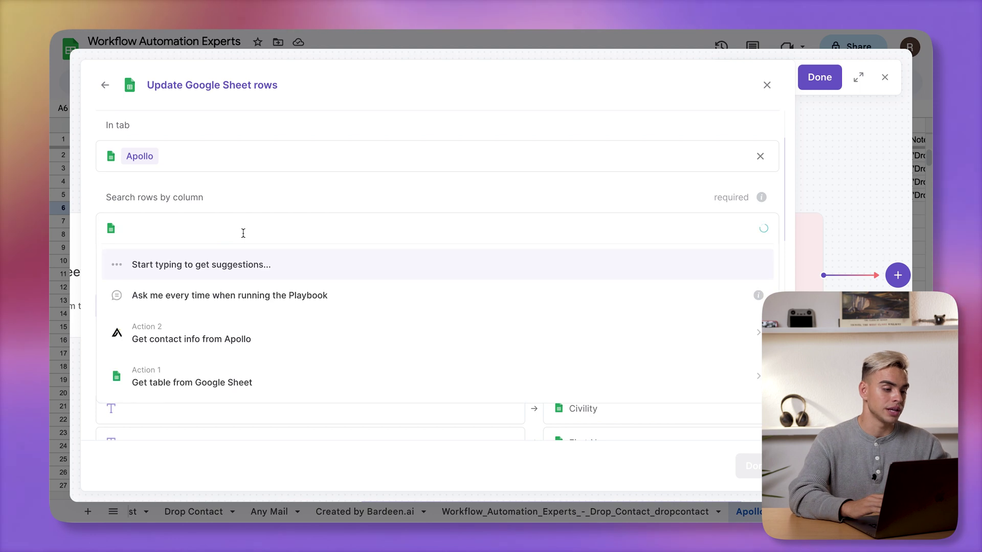
scroll(244, 233, down, 1)
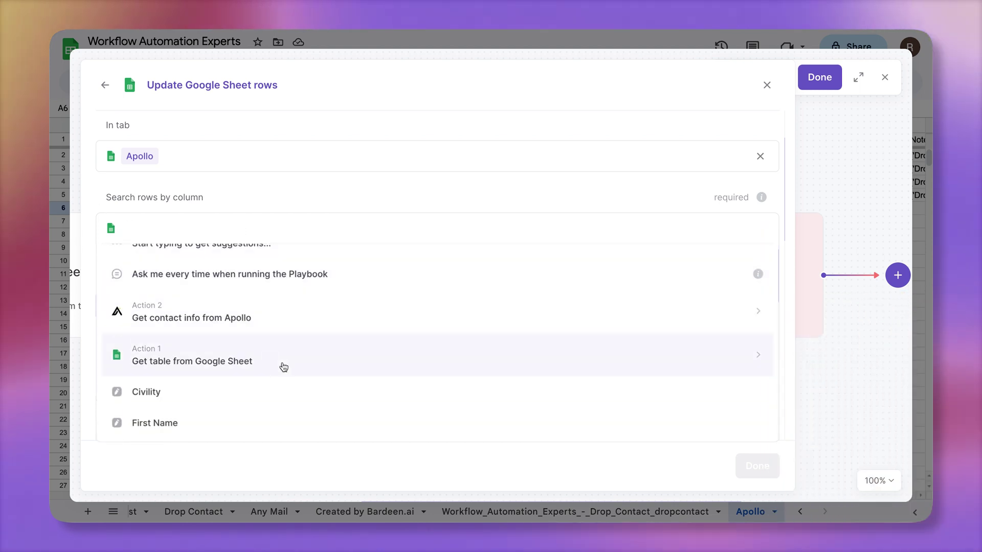
scroll(297, 367, down, 10)
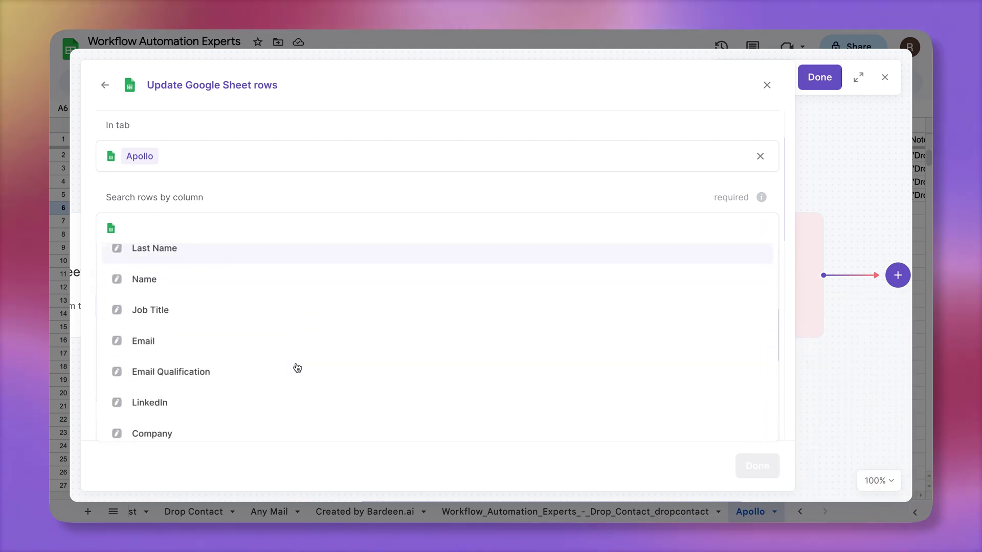
click(297, 366)
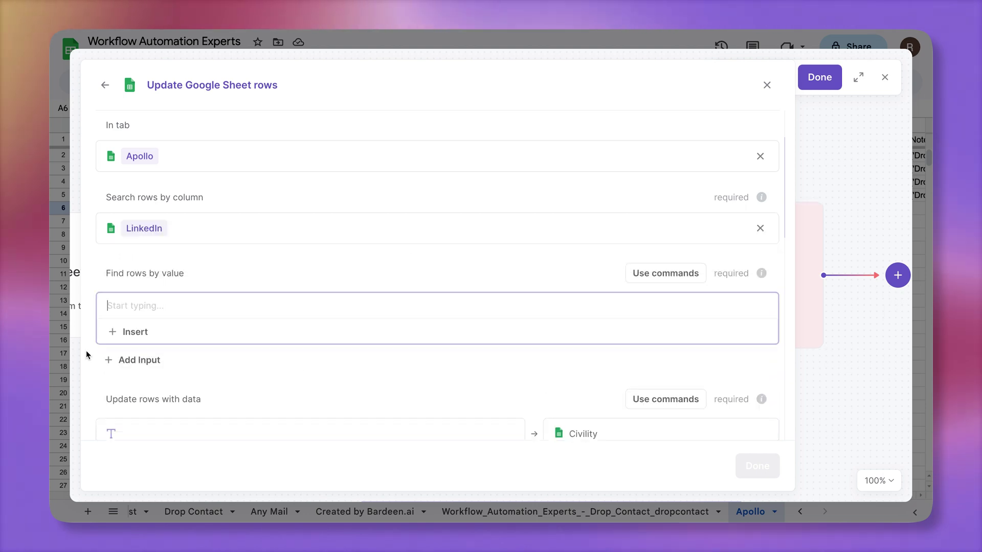
Set the find-by value to Apollo Person's LinkedIn URL and review the field mappings.
click(134, 332)
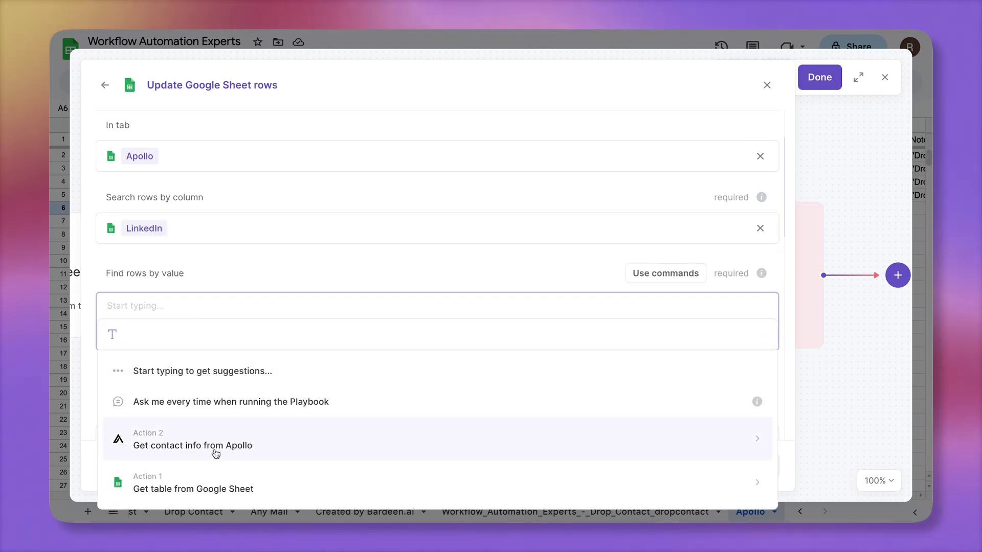
click(314, 443)
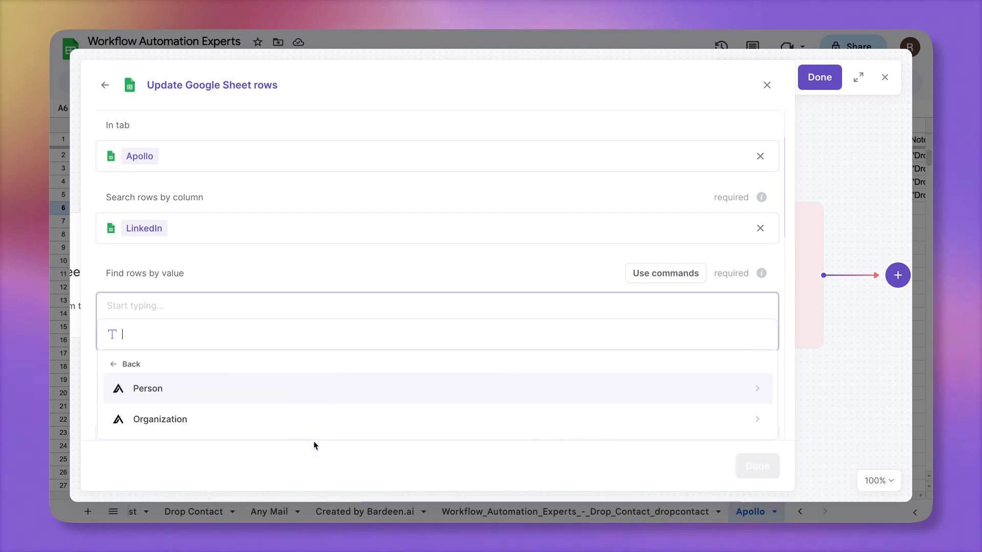
click(258, 391)
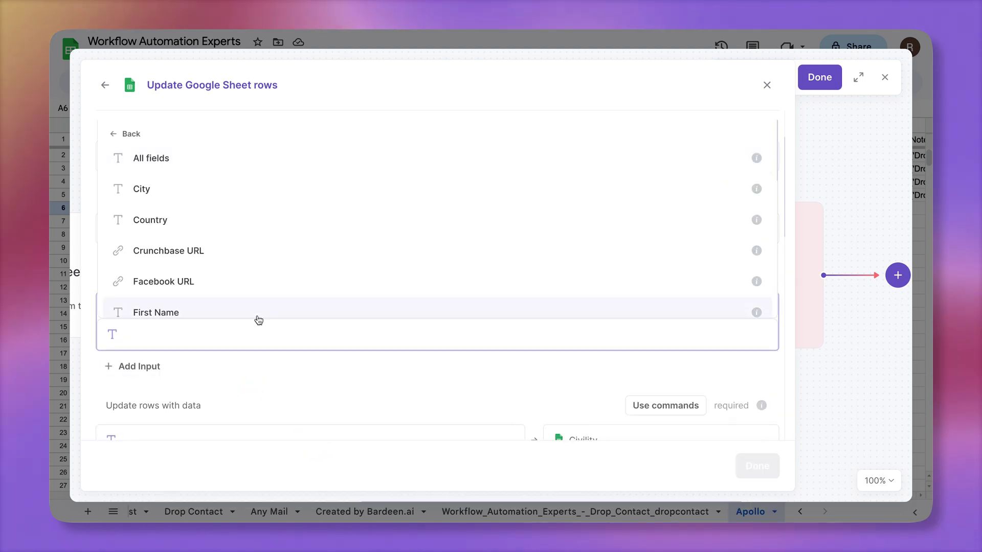
scroll(259, 320, down, 2)
scroll(259, 320, down, 4)
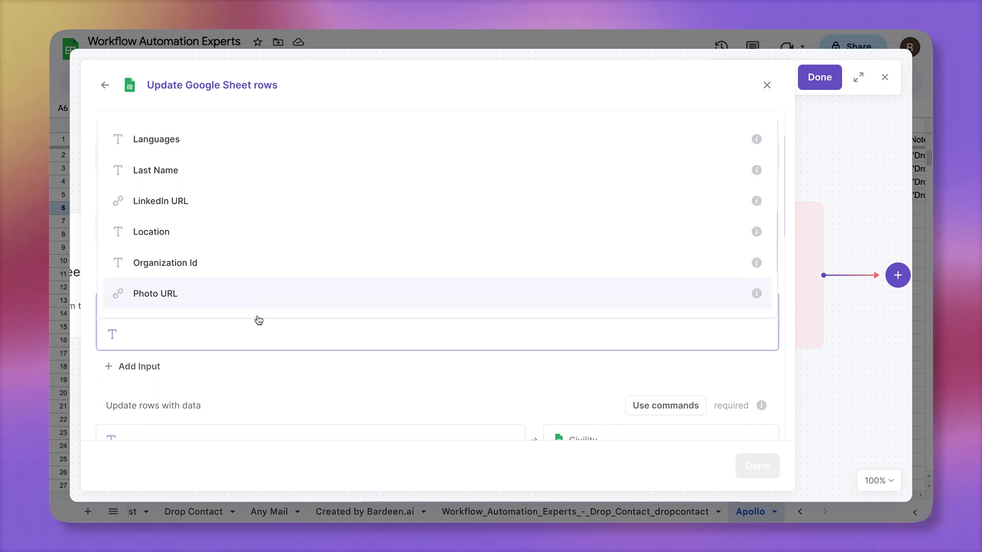
click(220, 213)
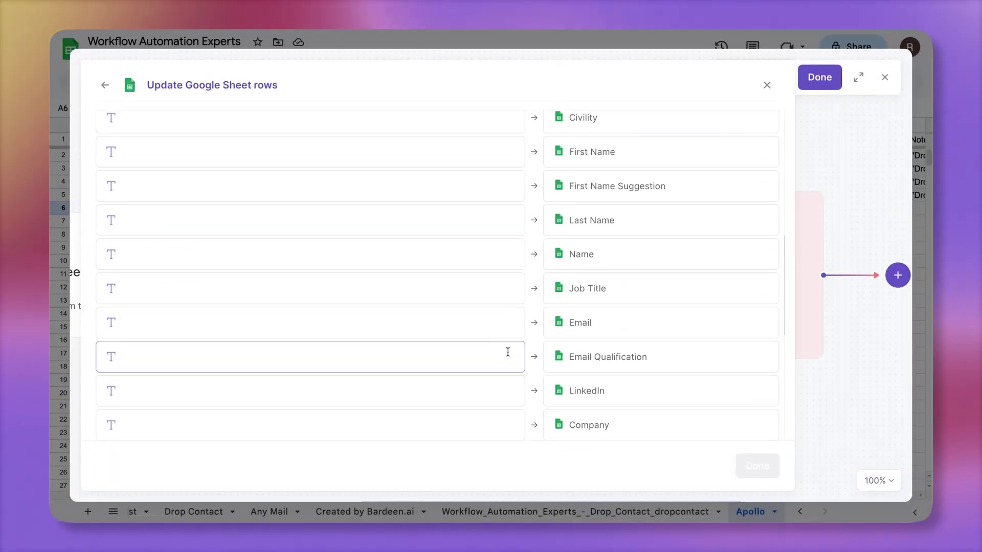
scroll(423, 188, up, 2)
scroll(484, 324, down, 5)
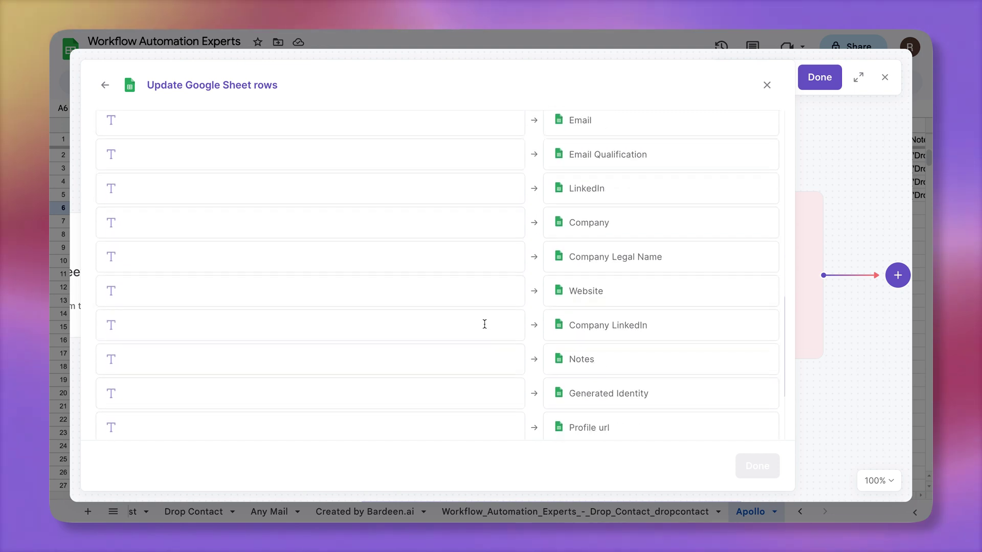
scroll(485, 324, up, 1)
scroll(484, 325, up, 5)
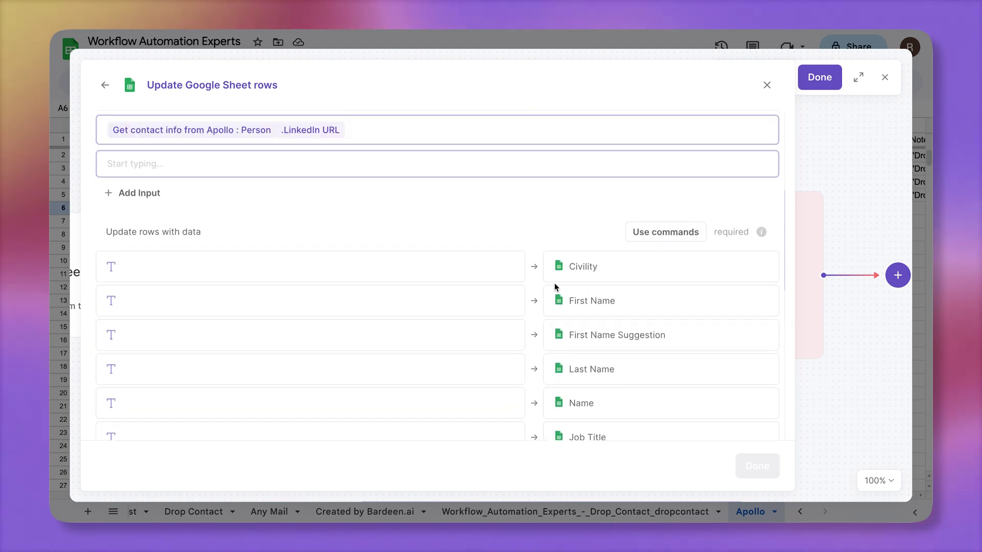
Update the rows with all Apollo Person fields, then finish the playbook.
click(643, 237)
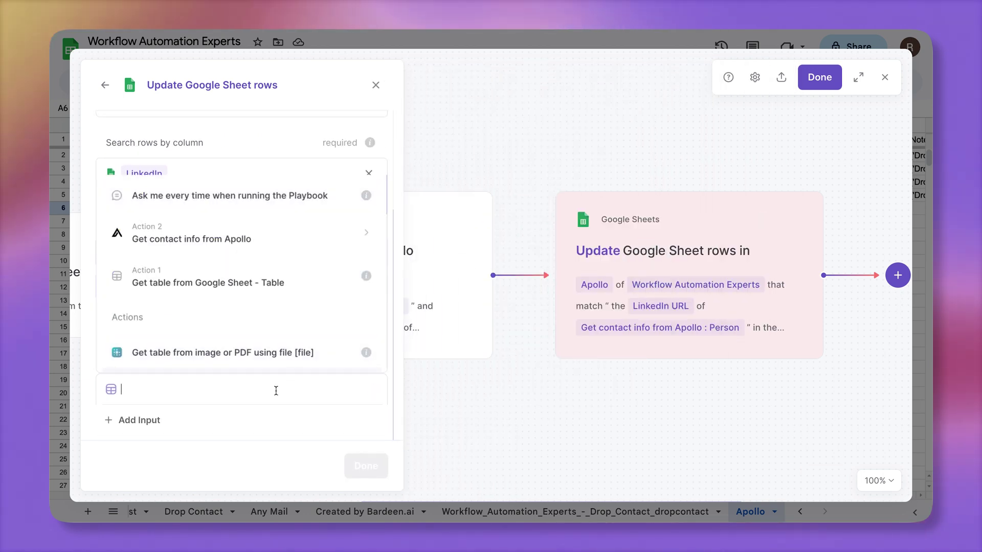
click(232, 246)
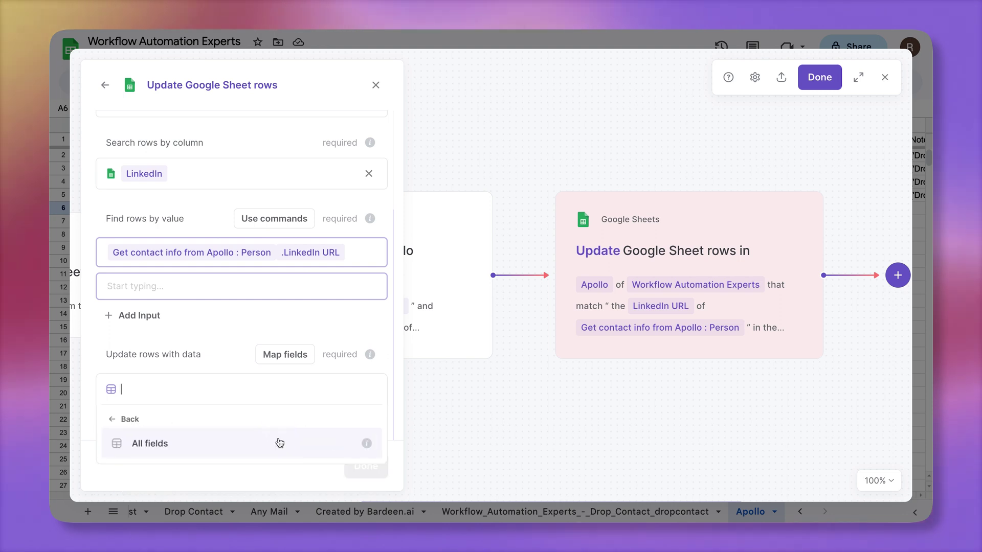
click(303, 444)
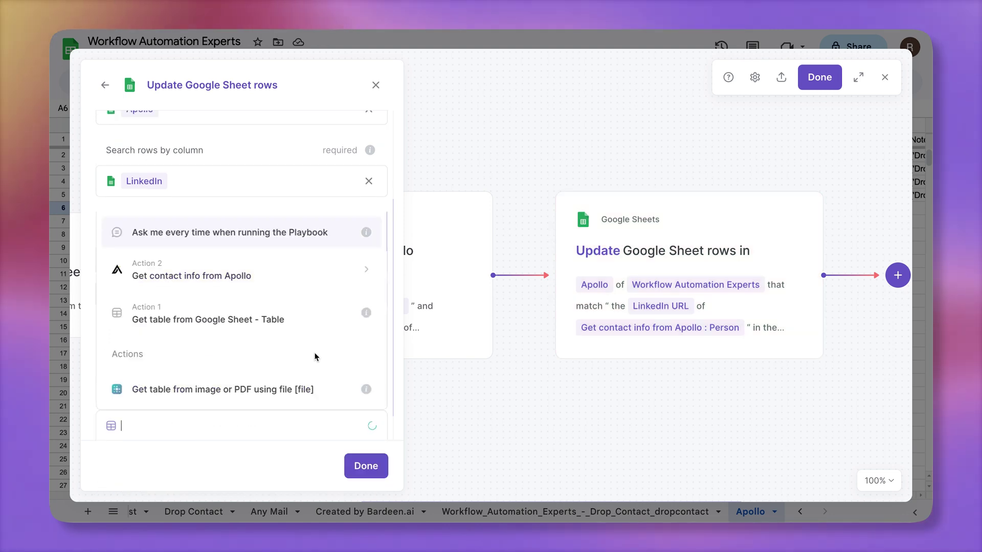
click(376, 466)
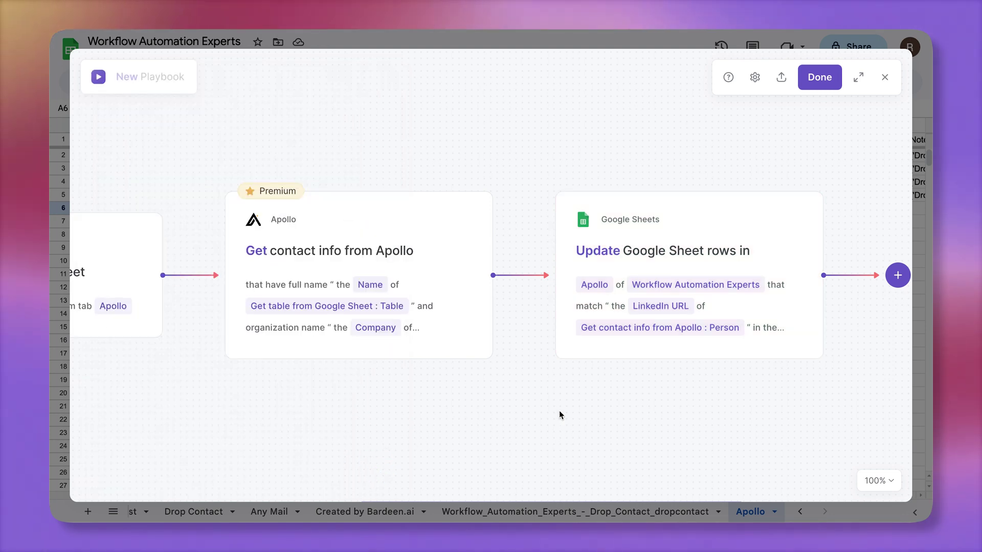
click(820, 77)
Save the playbook as Enrich Sheets and run it from the Bardeen panel.
text(Enrich Sheets)
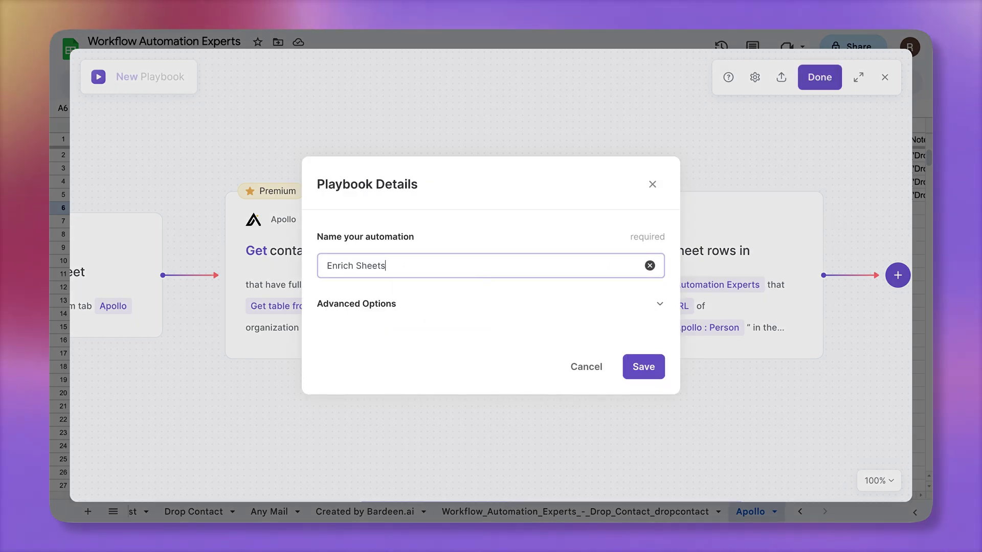
click(629, 366)
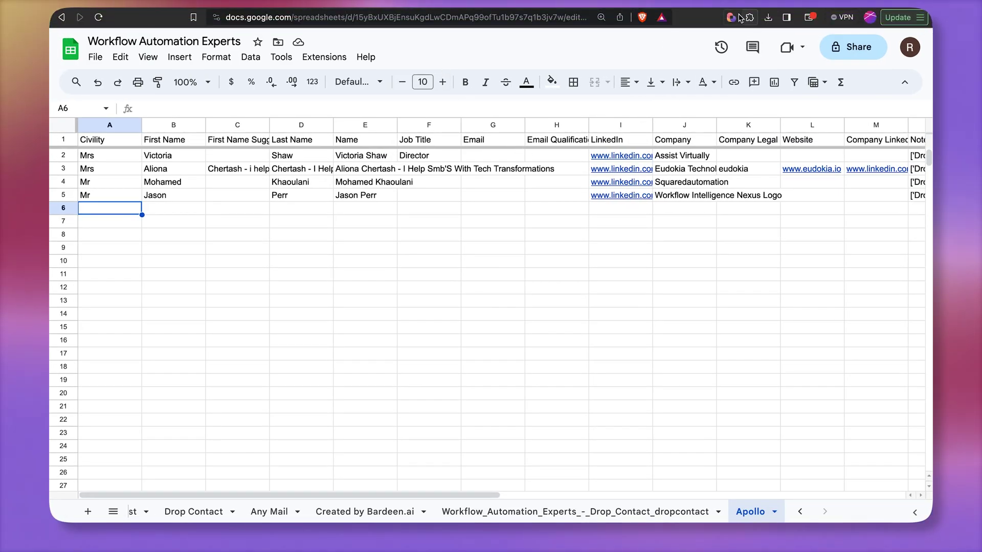
click(730, 22)
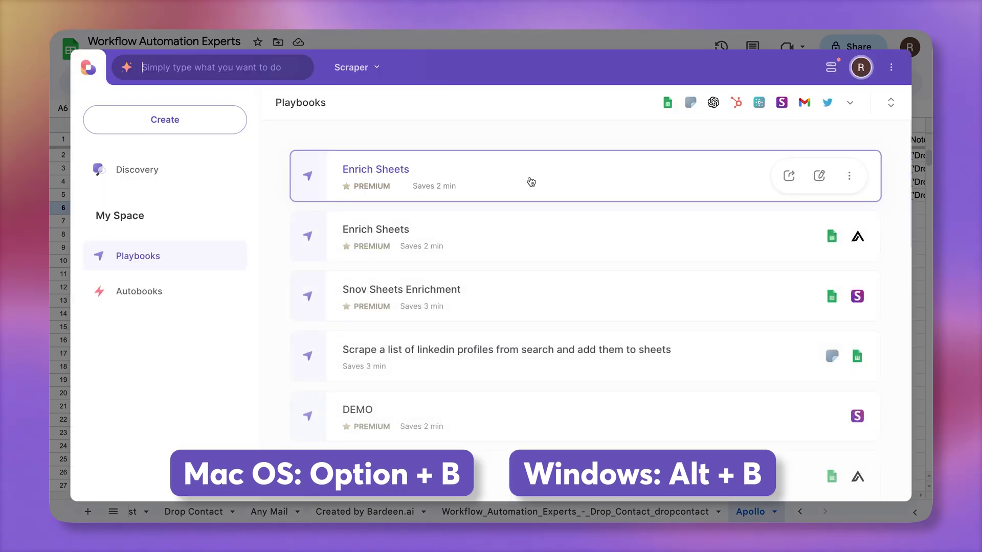
click(532, 179)
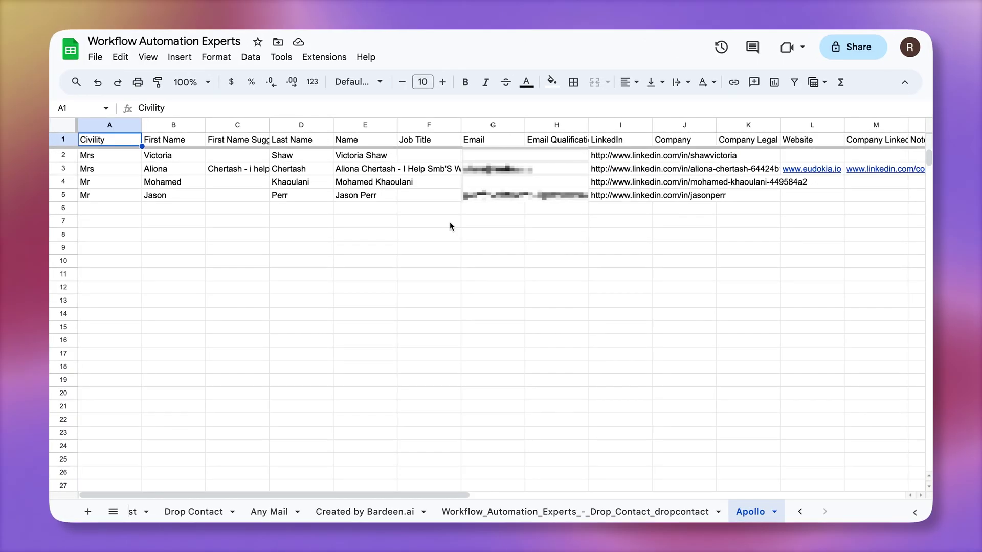
click(495, 169)
click(504, 196)
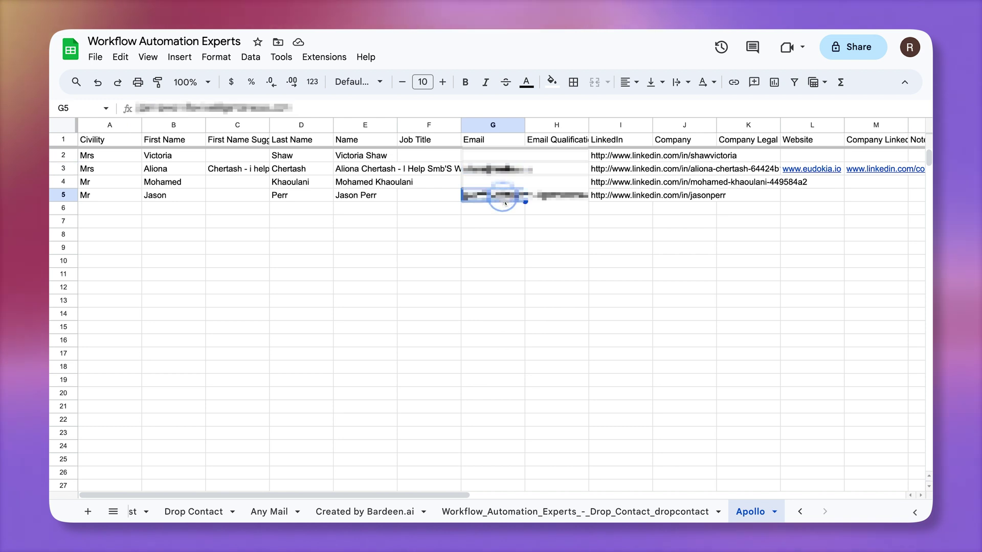
scroll(504, 196, right, 10)
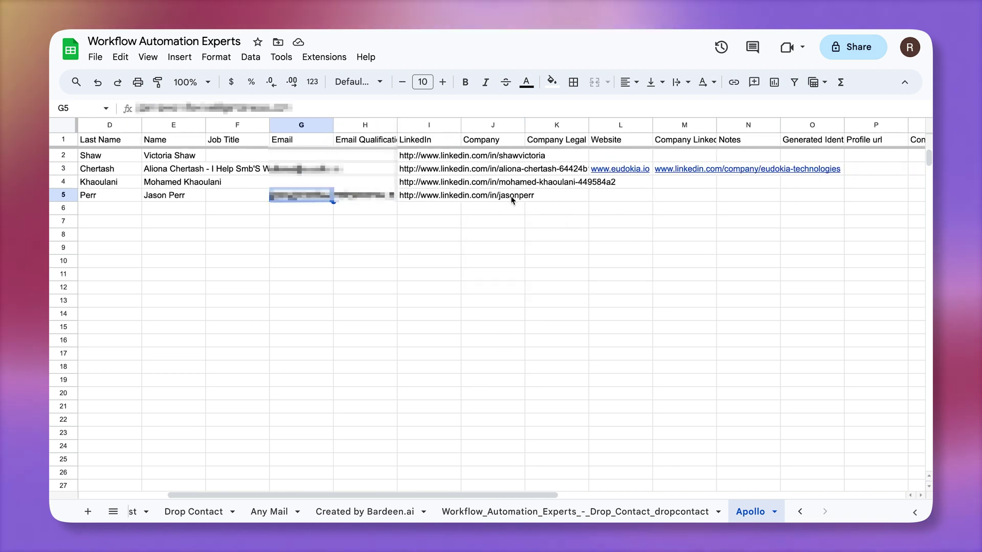
scroll(511, 200, right, 2)
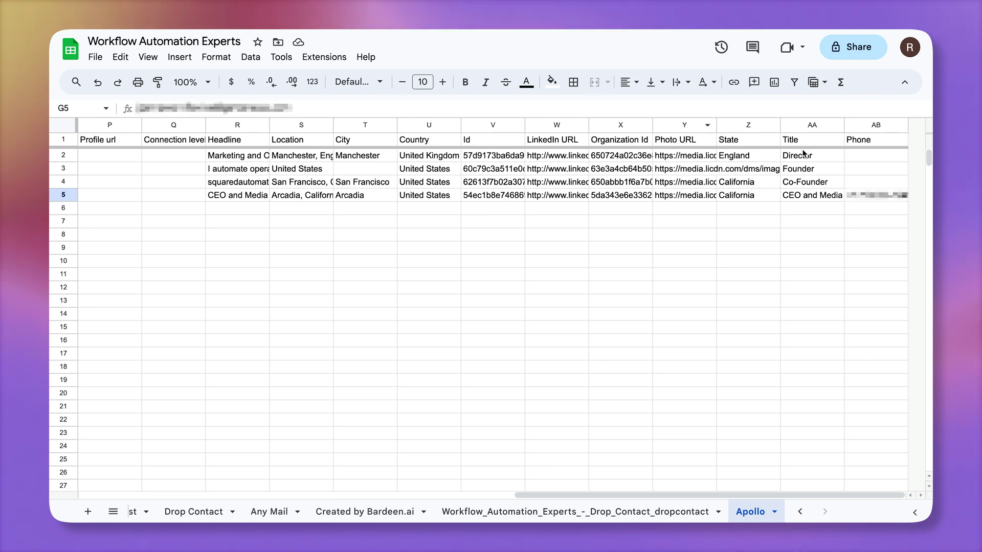
drag(803, 153, 815, 197)
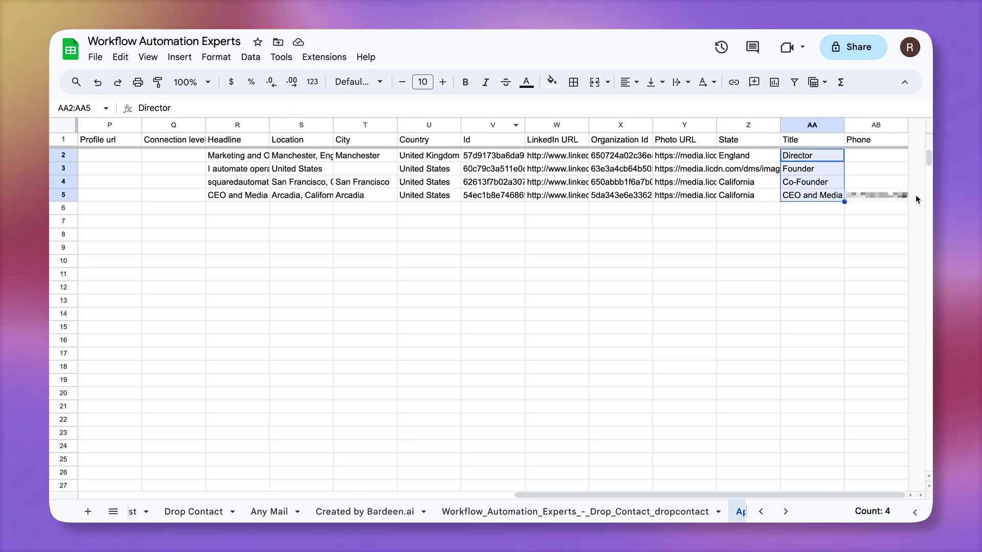
click(890, 197)
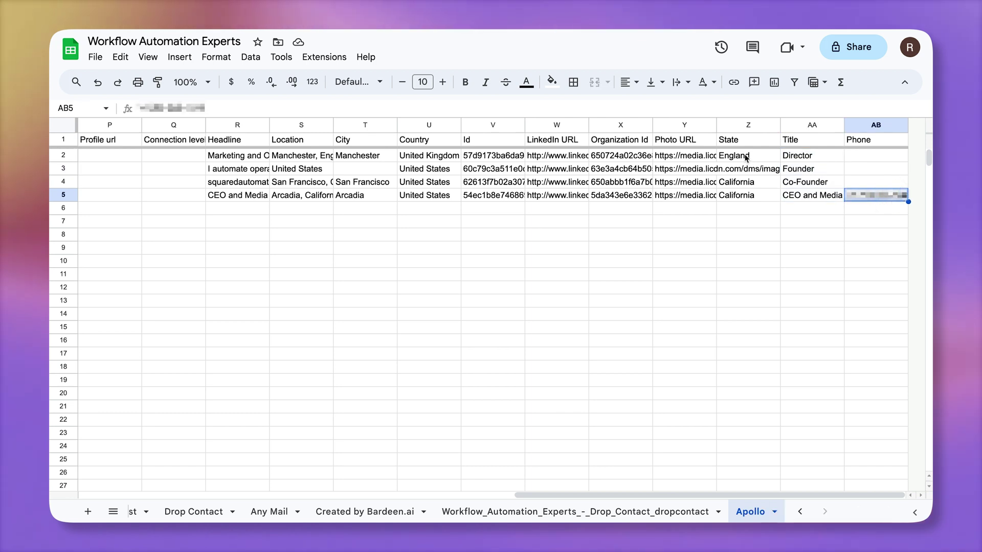
click(688, 157)
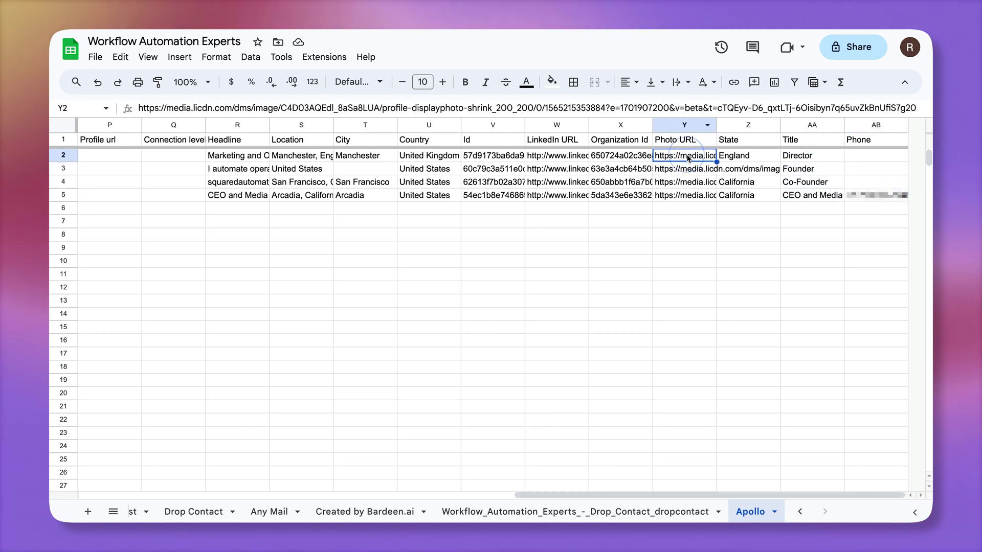
click(688, 125)
Insert a column right of Photo URL with =image(Y2) filled down through Z5.
right_click(688, 125)
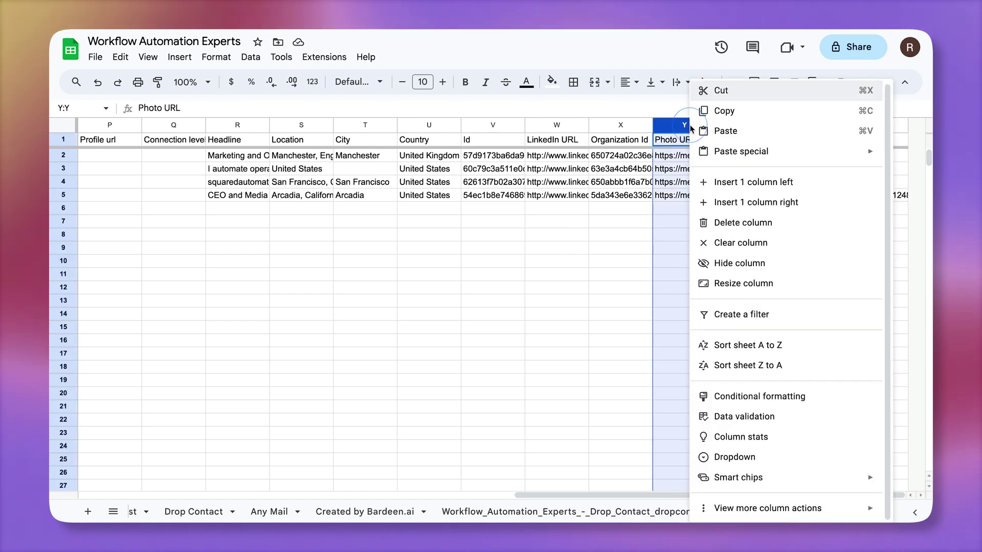
click(762, 205)
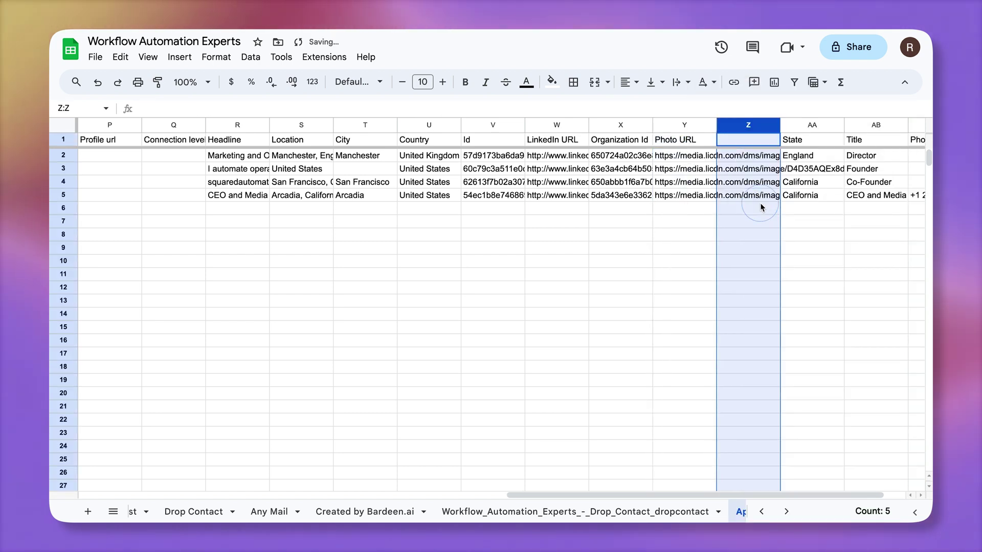
click(745, 142)
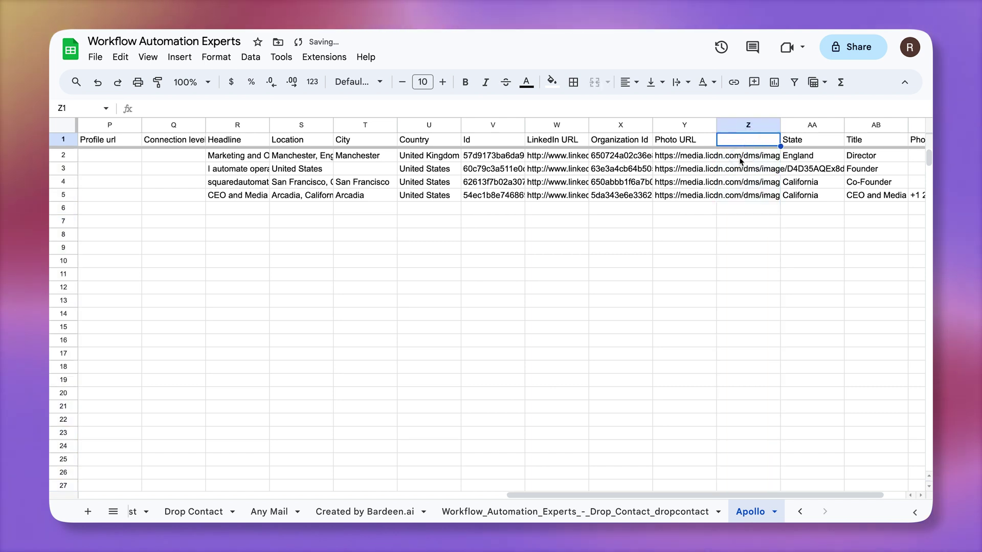
click(746, 155)
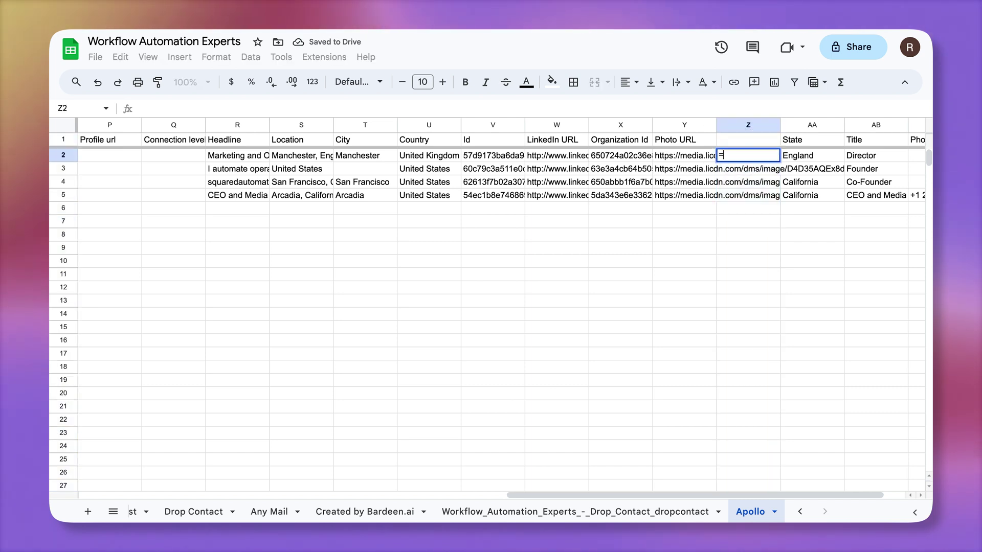
text(=image)
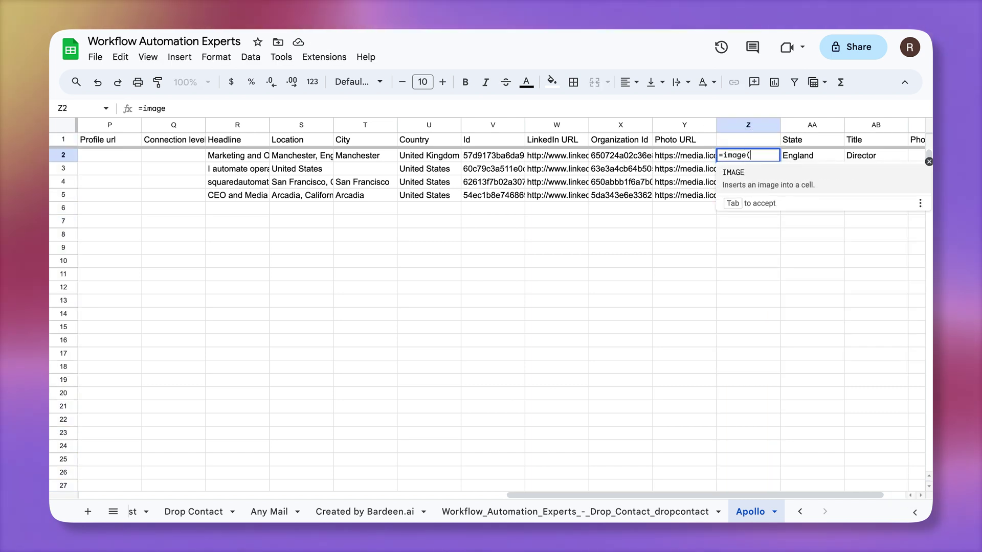
text(()
click(679, 156)
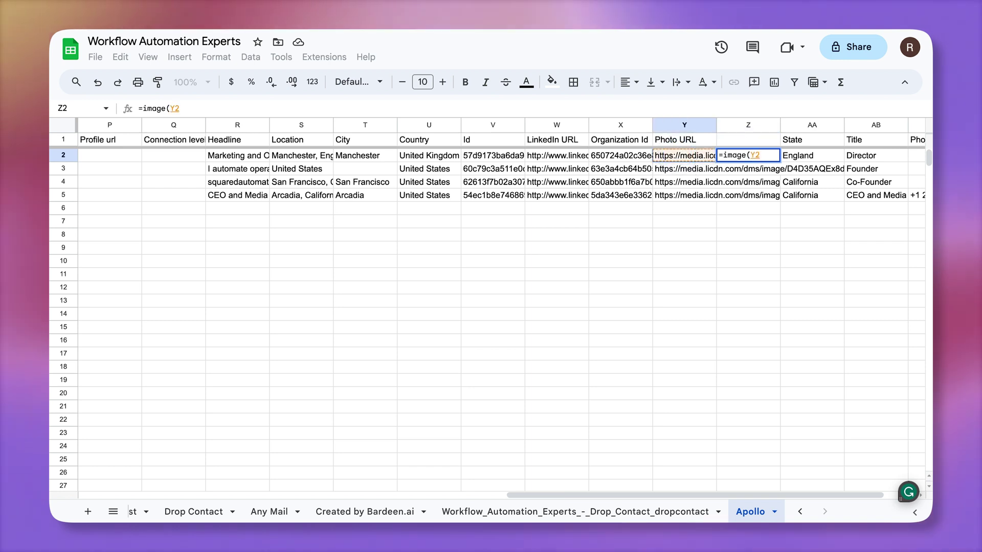
key(Return)
click(745, 157)
drag(779, 161, 775, 198)
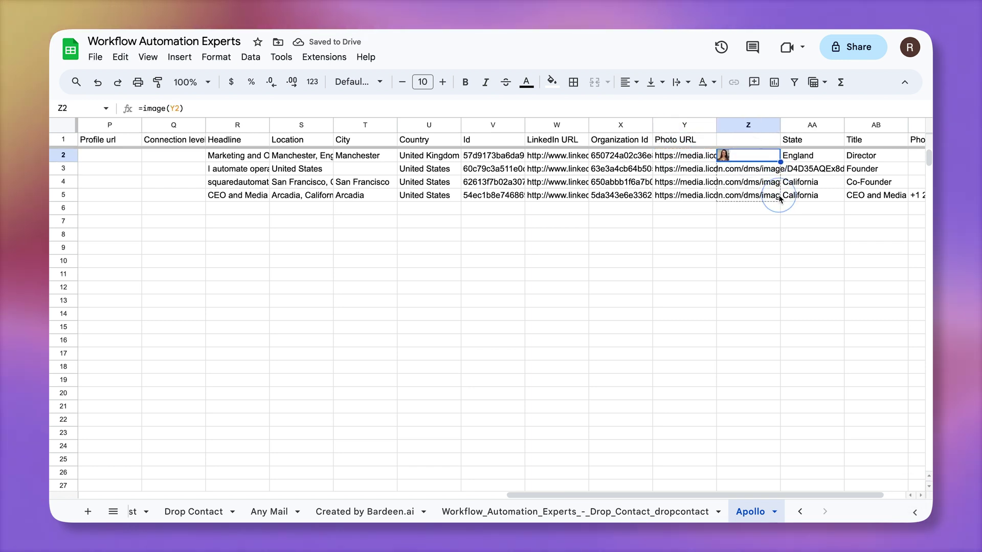
click(63, 196)
Resize rows 2–5 of the Apollo tab to a specified height of 100 pixels.
shift+click(62, 156)
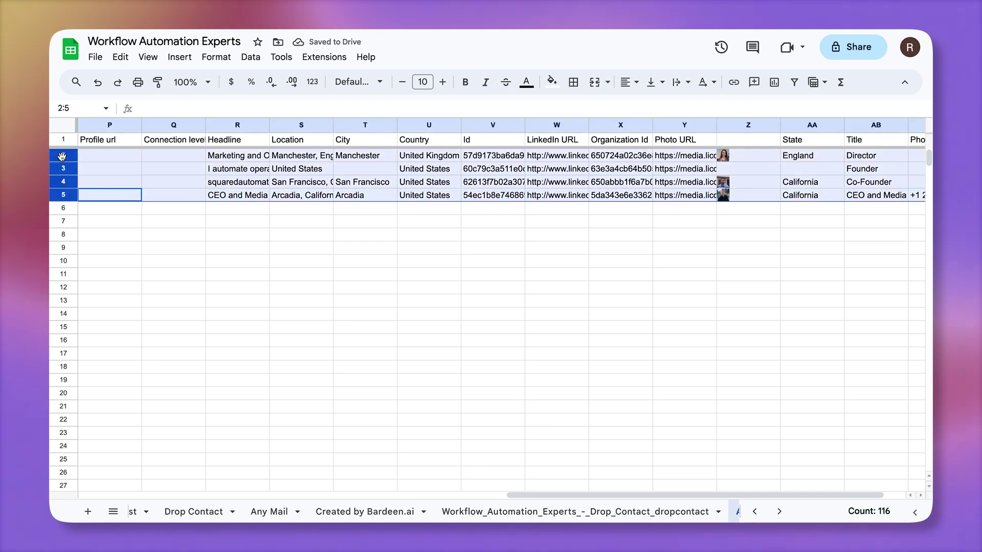
right_click(62, 156)
click(164, 363)
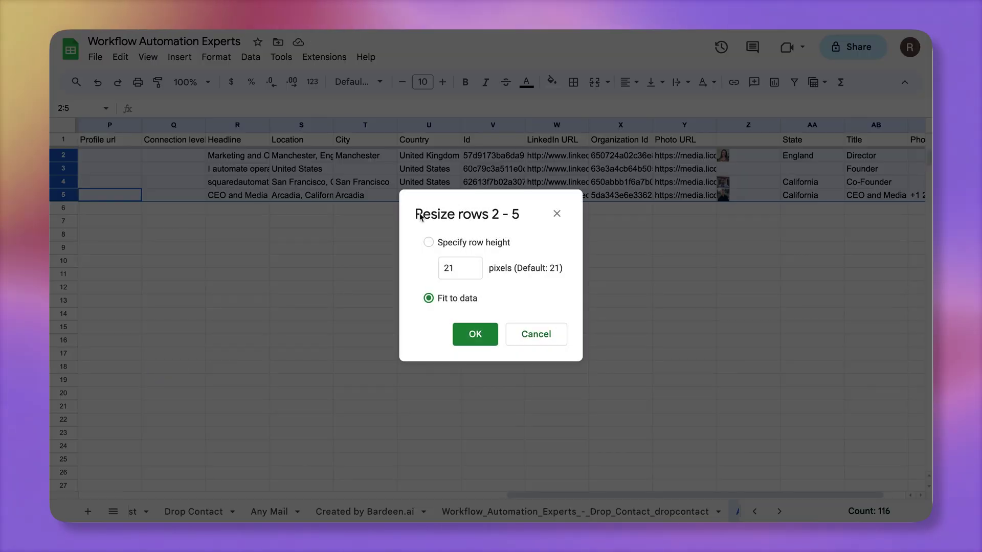
double_click(449, 268)
text(100)
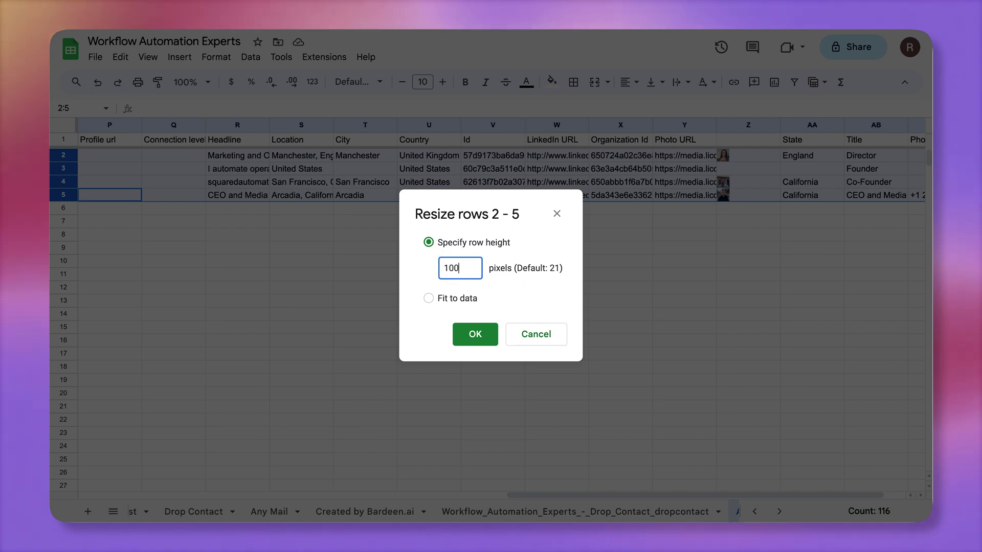
click(475, 334)
click(803, 368)
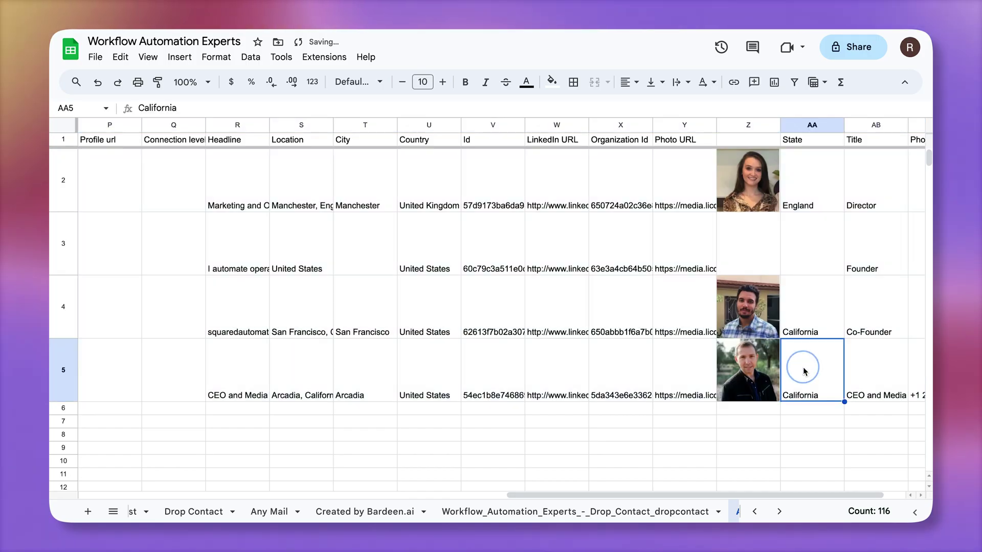